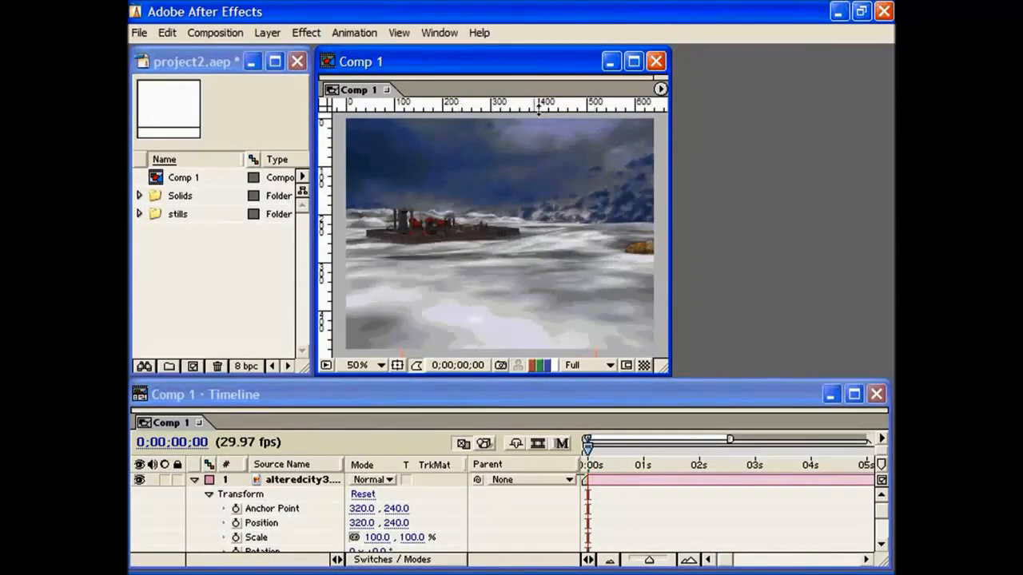
Step: Frame the ship with two horizontal guides at about 185 and 260 px and two vertical guides at about 45 and 360 px
left_click_drag(530, 105, 531, 295)
left_click_drag(483, 108, 492, 208)
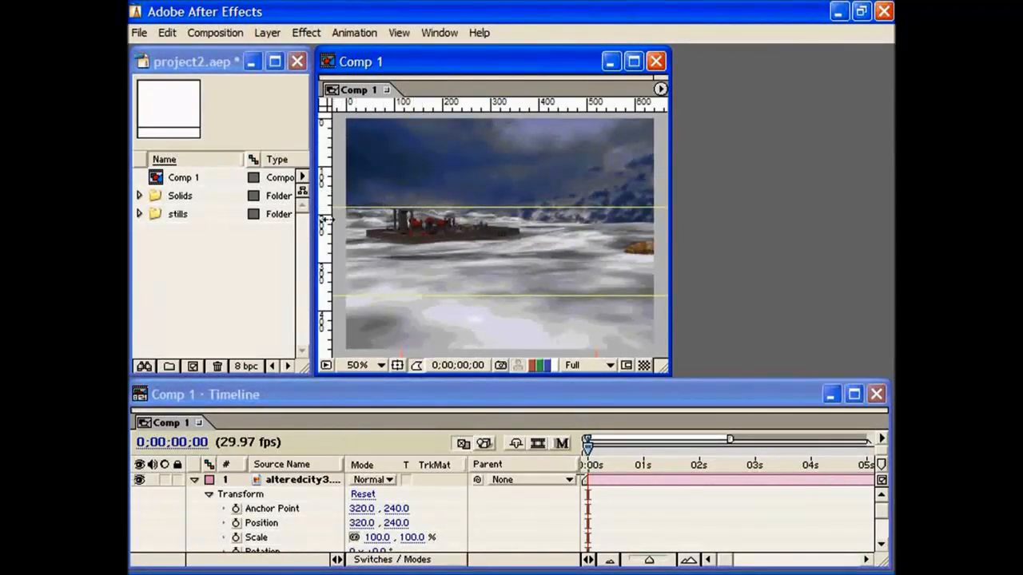
left_click_drag(327, 222, 393, 224)
left_click_drag(326, 226, 518, 228)
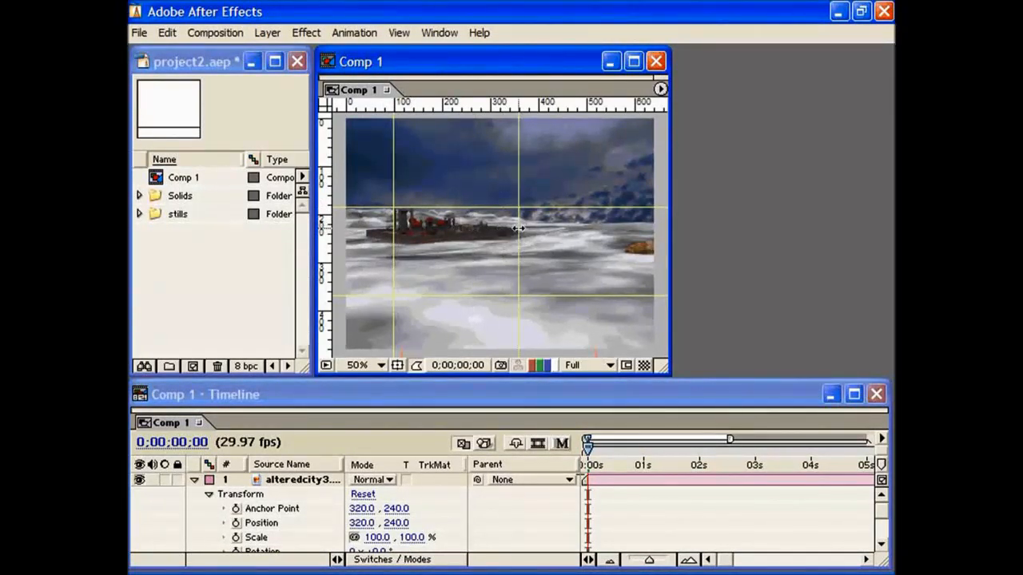
left_click_drag(468, 296, 460, 246)
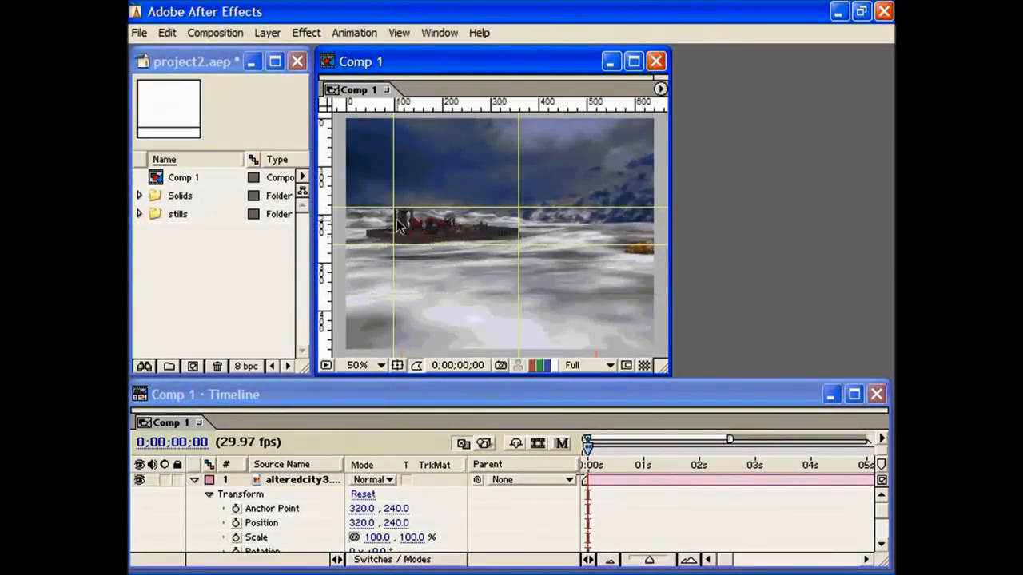
left_click_drag(393, 225, 367, 220)
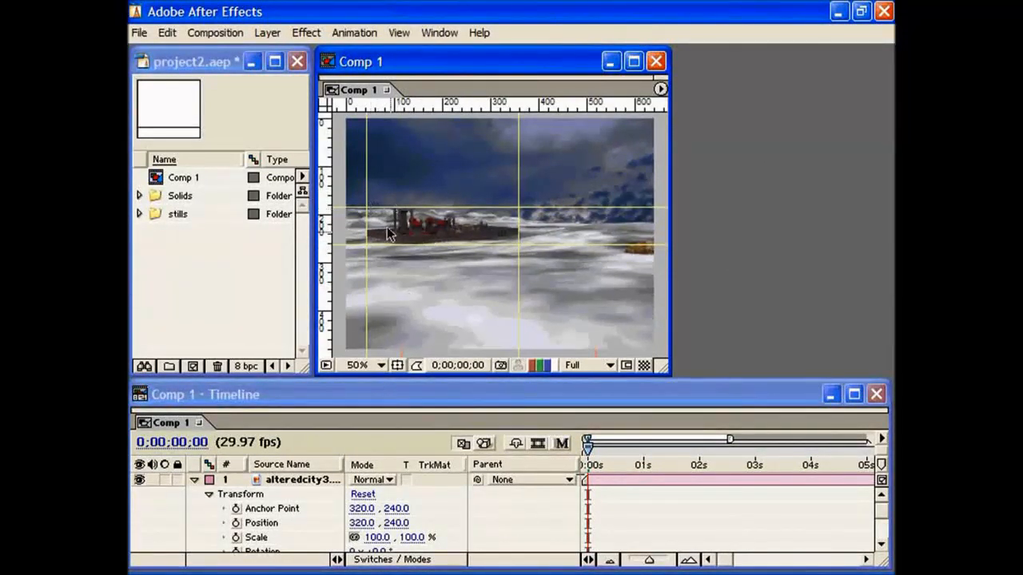
Step: Lock and unlock the guides, and move the vertical guide at the ship's left end to about 140 px
left_click(398, 33)
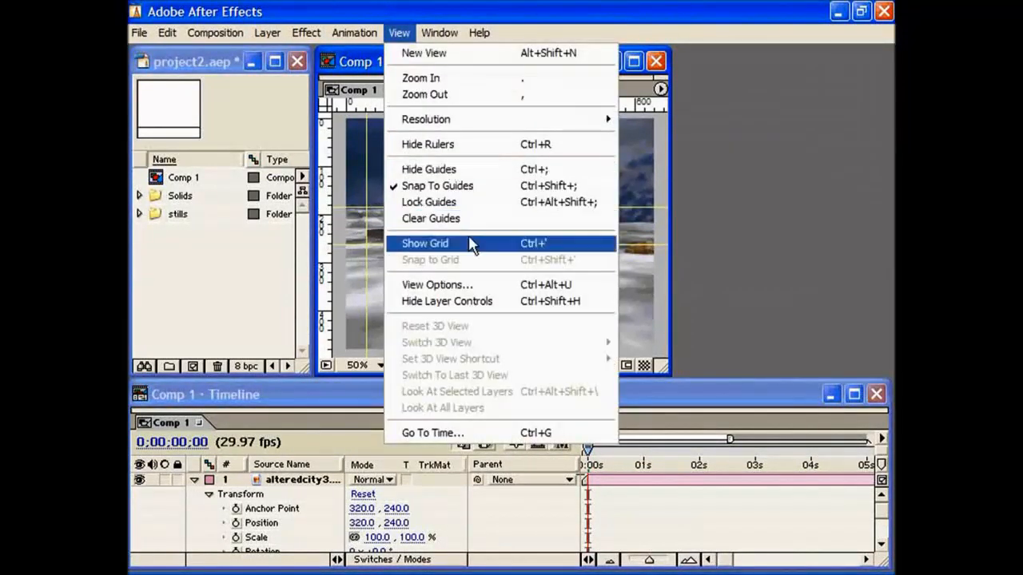
left_click(427, 202)
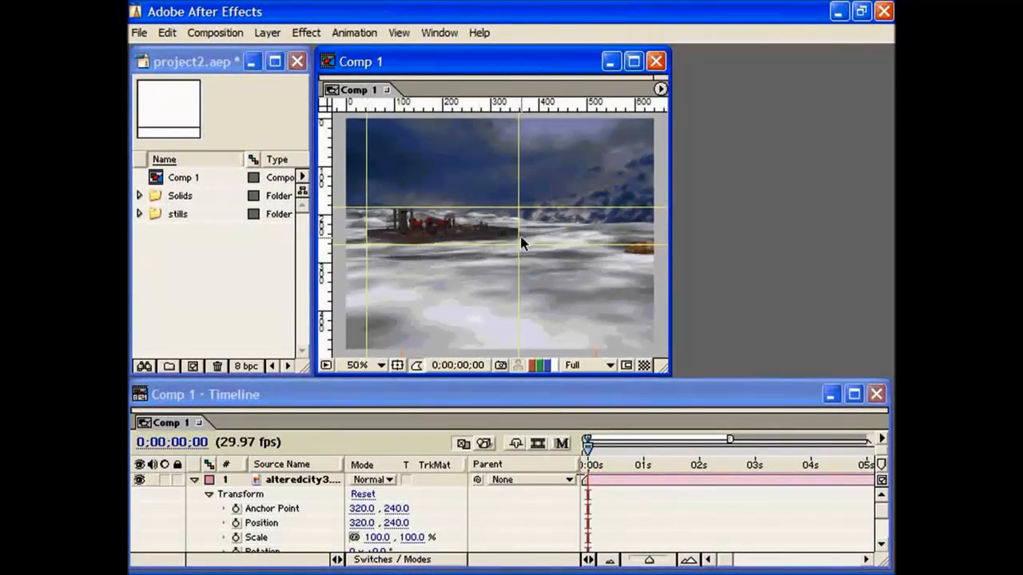
left_click(400, 38)
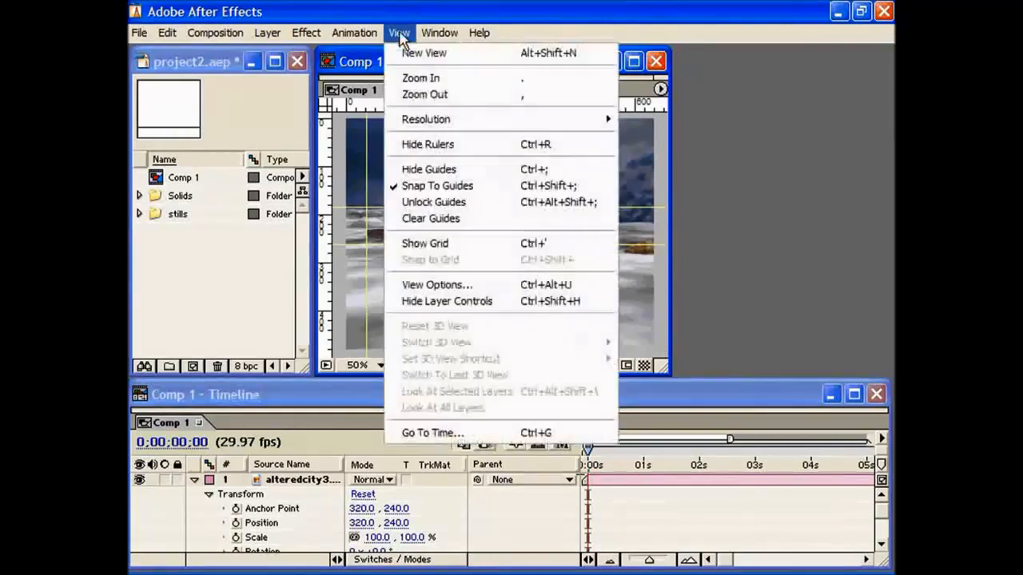
left_click(432, 202)
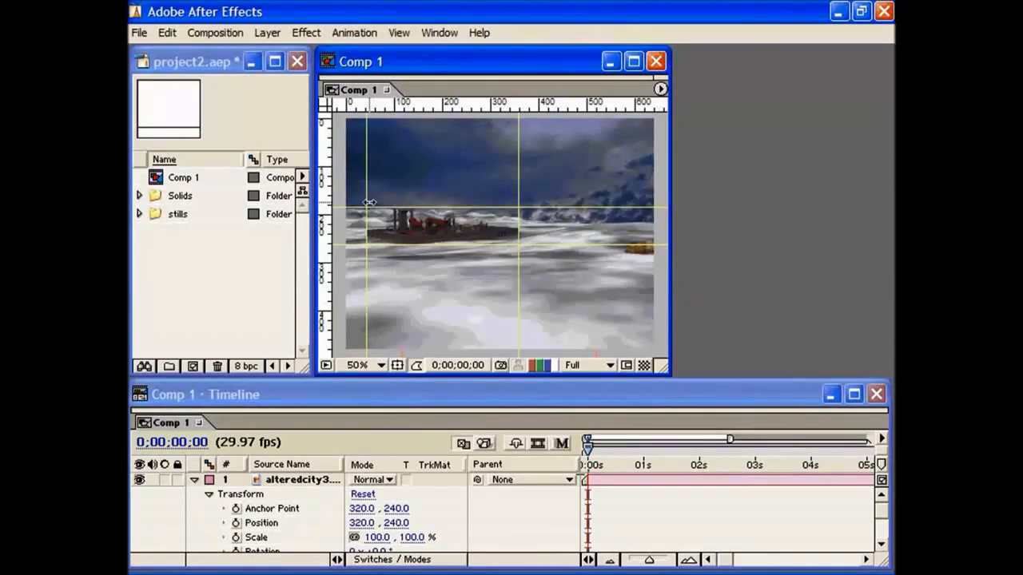
left_click_drag(365, 165, 413, 166)
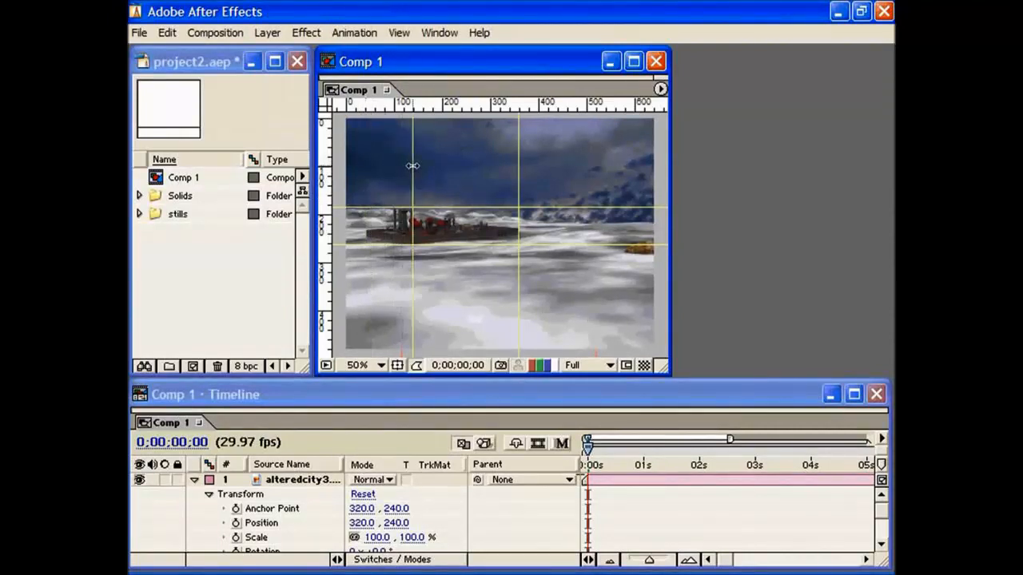
Step: Clear all guides from the composition and undo the clearing
left_click(398, 33)
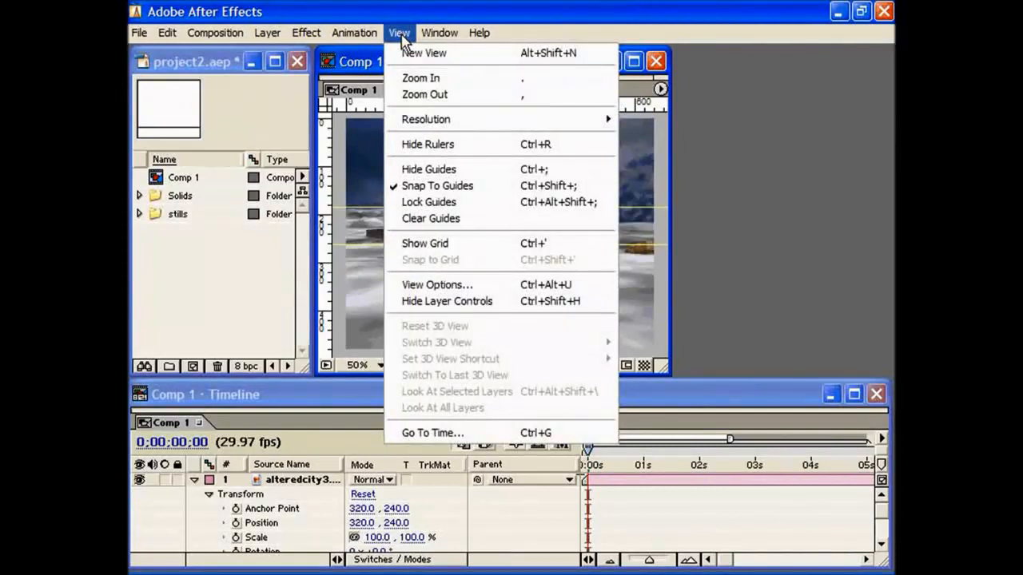
left_click(419, 219)
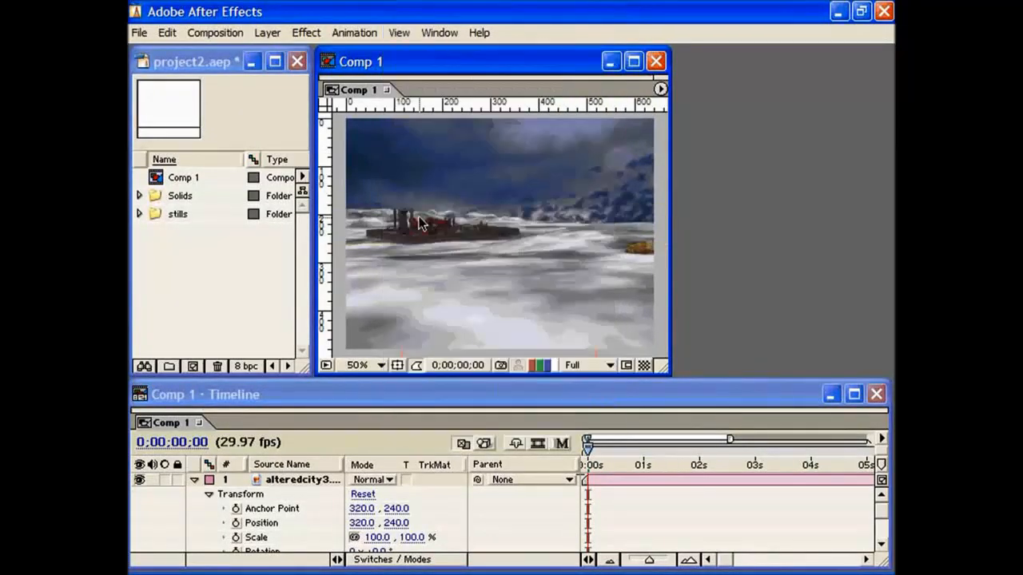
key("g")
key("ctrl+z")
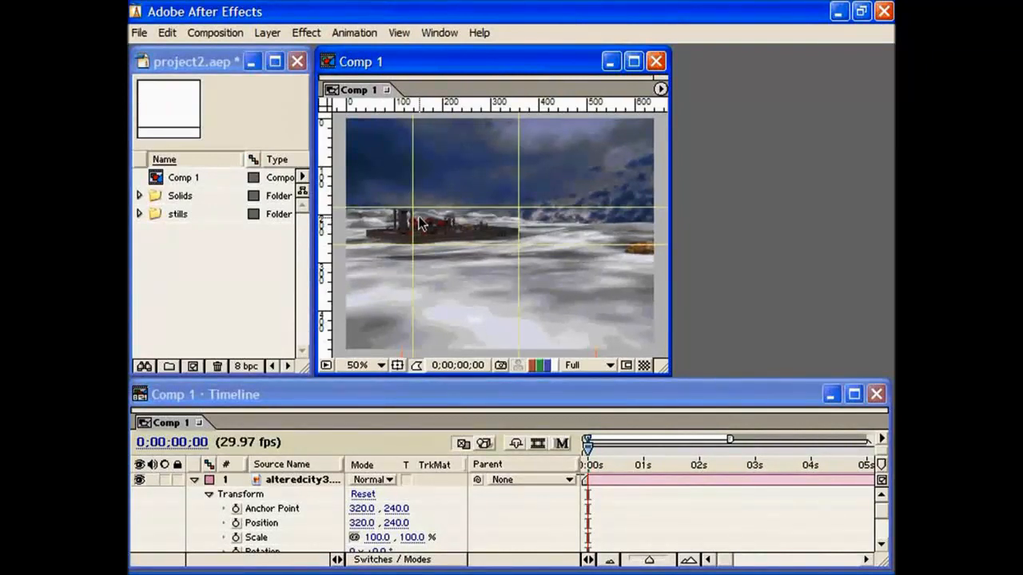
Step: Hide the guides in the composition and show them again
left_click(400, 34)
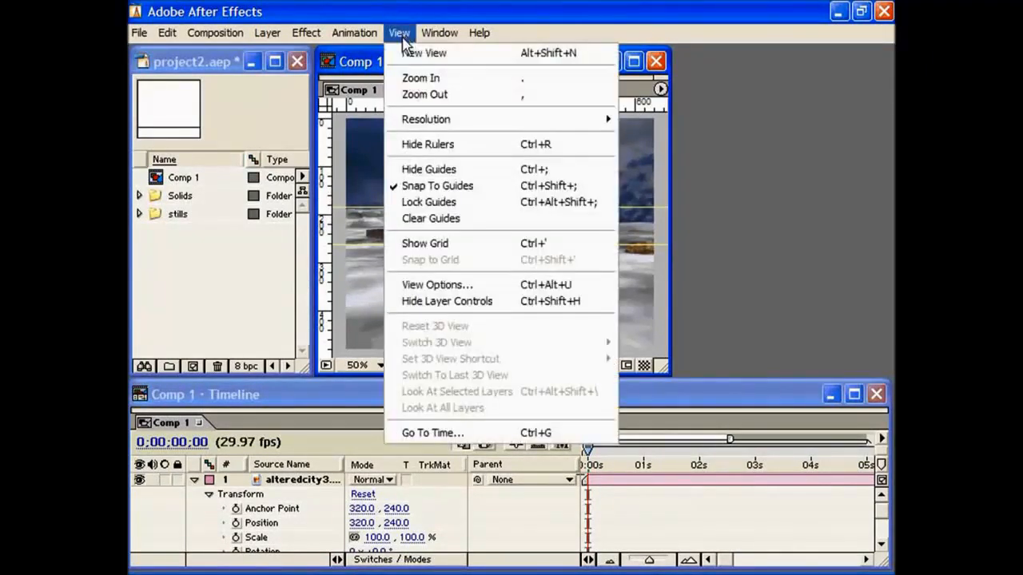
left_click(436, 168)
left_click(399, 34)
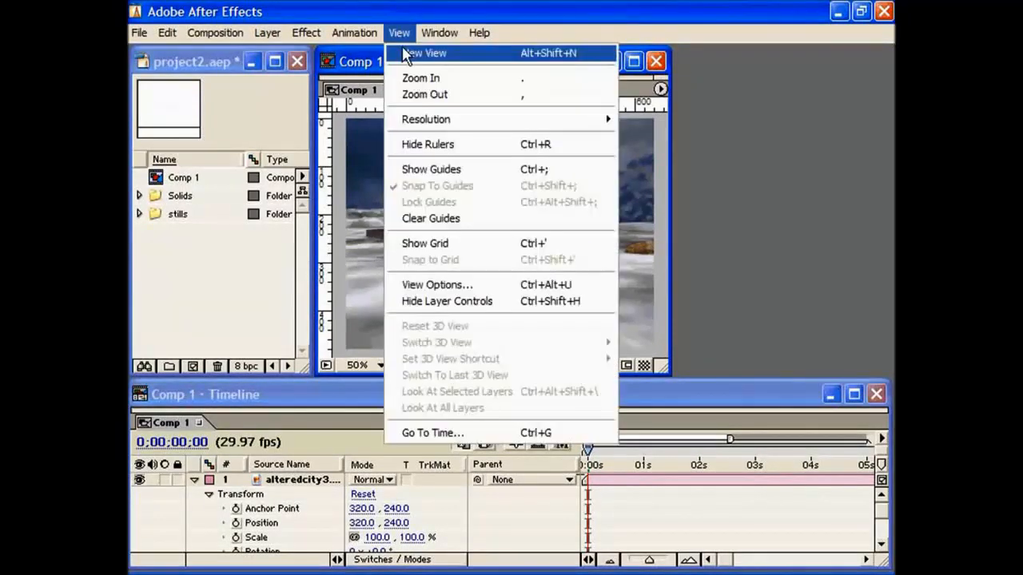
left_click(430, 169)
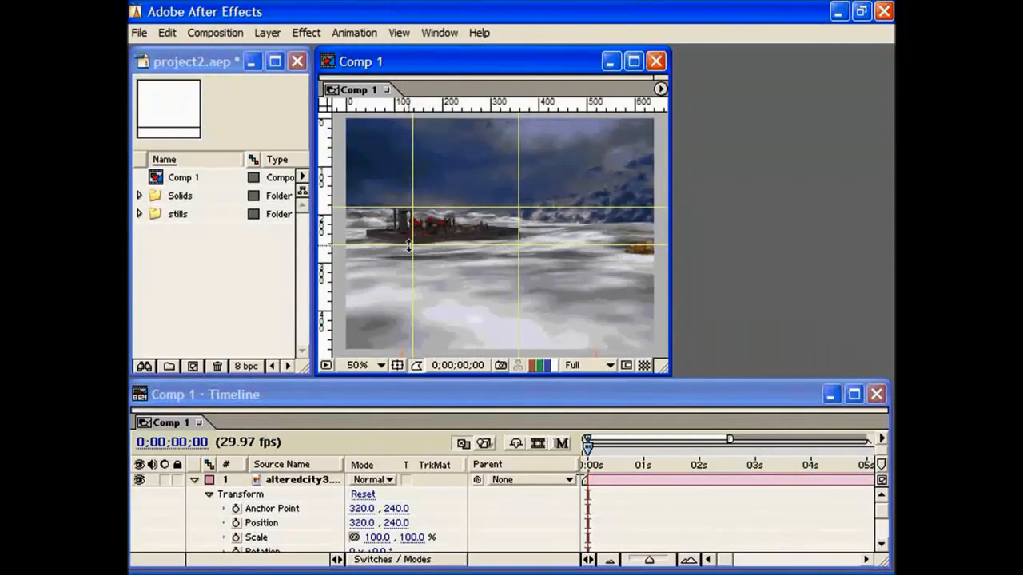
Step: Clear all guides and hide the rulers in the composition view
left_click(399, 33)
left_click(445, 221)
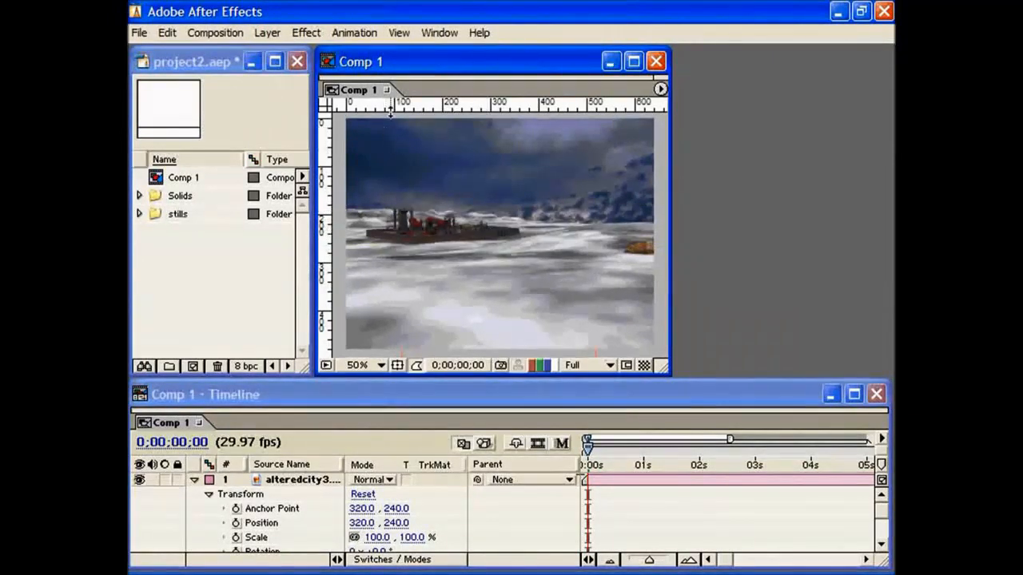
left_click(399, 33)
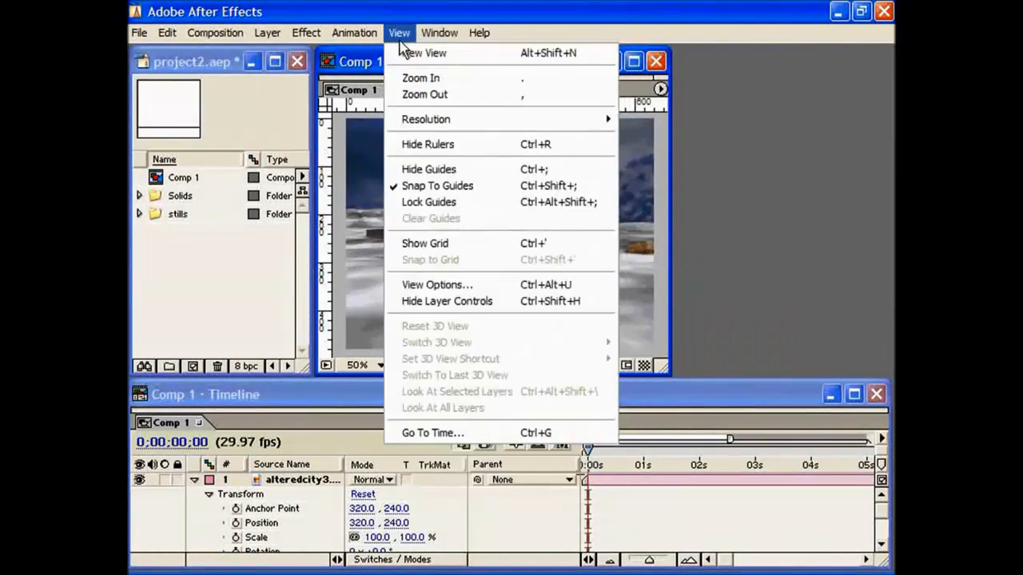
left_click(426, 143)
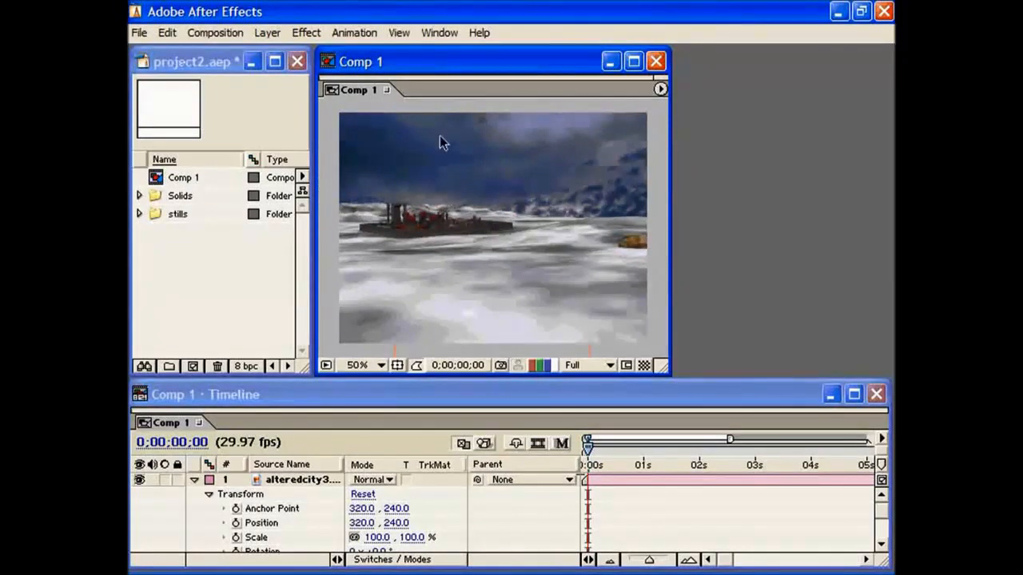
Step: Show the standard grid over the composition and hide it again, repeating the toggle once
left_click(398, 33)
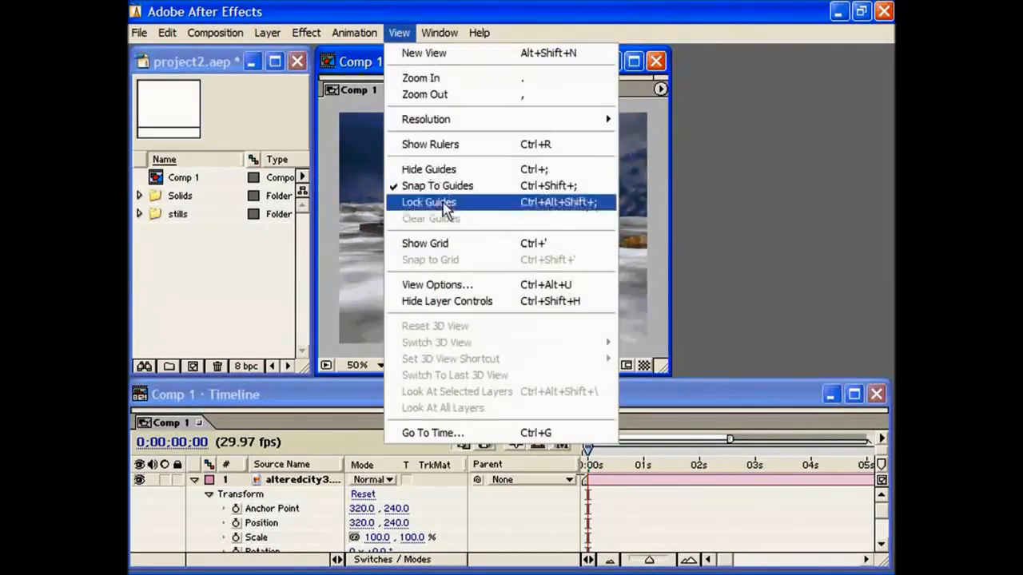
left_click(435, 245)
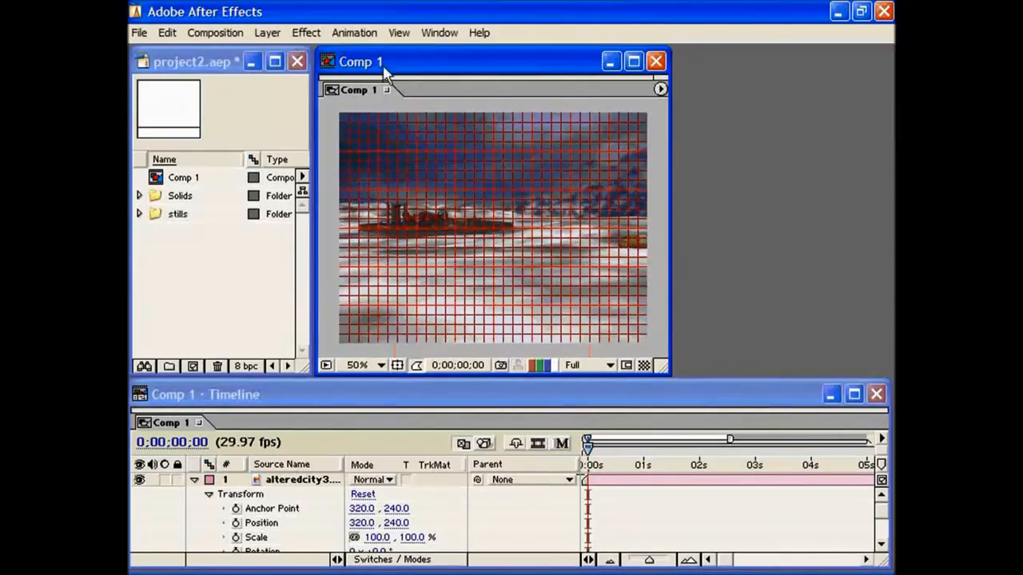
left_click(398, 33)
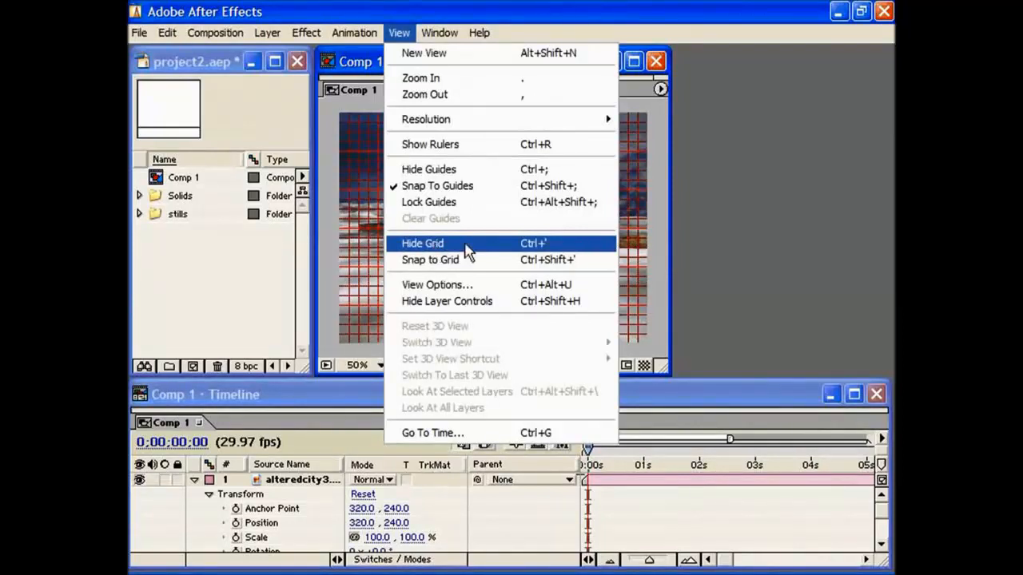
left_click(421, 244)
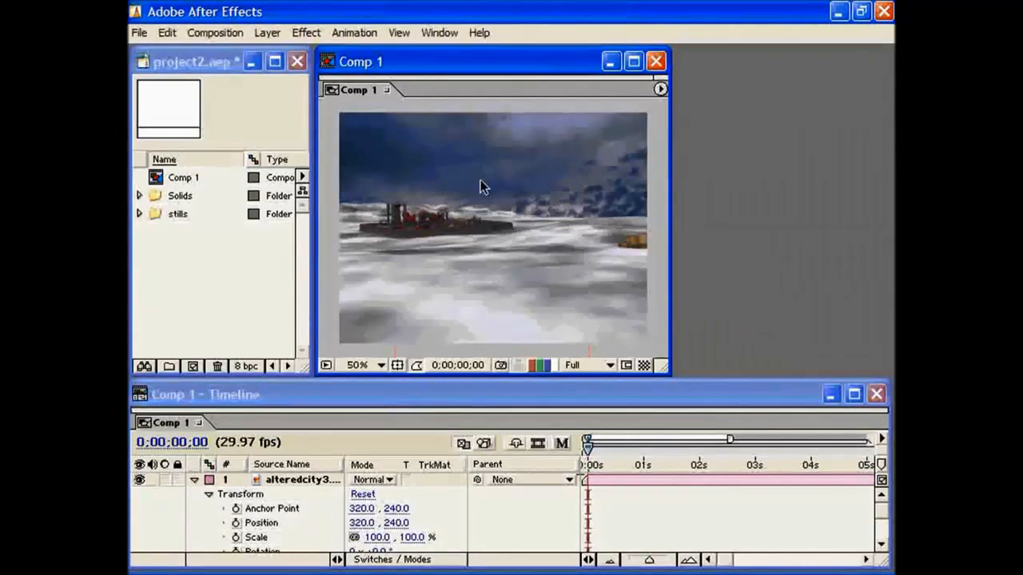
key("g")
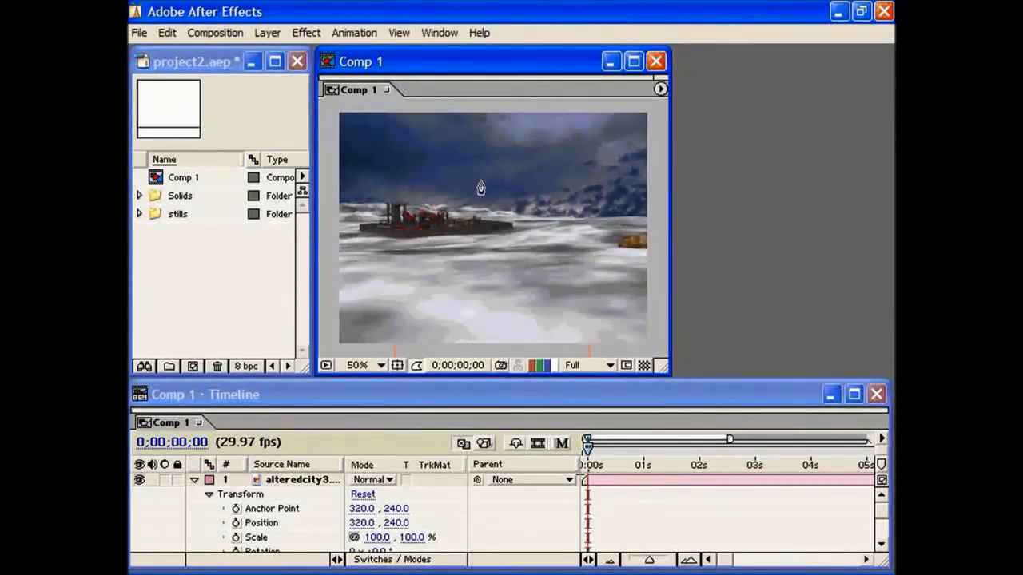
key("ctrl+apostrophe")
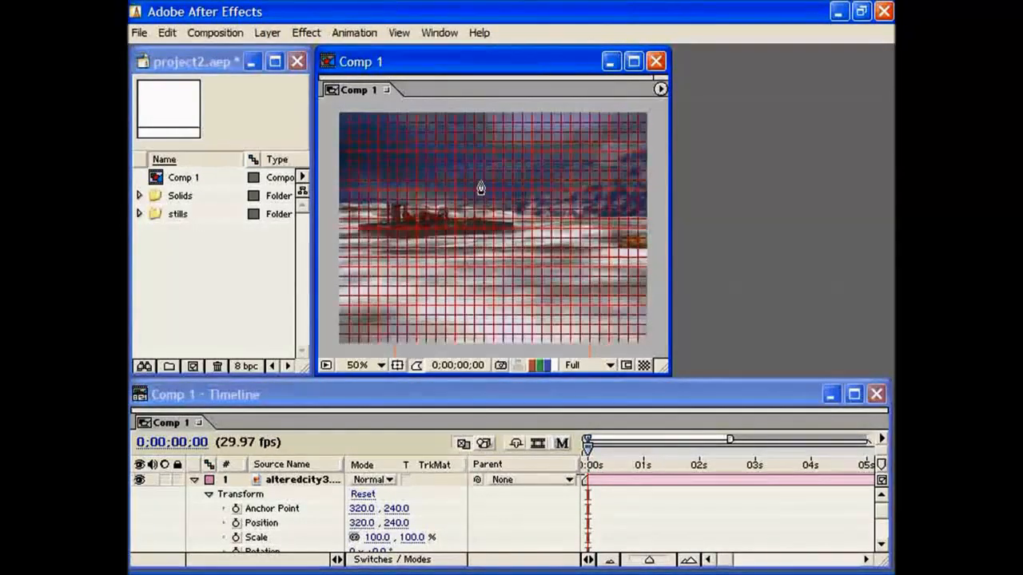
key("ctrl+apostrophe")
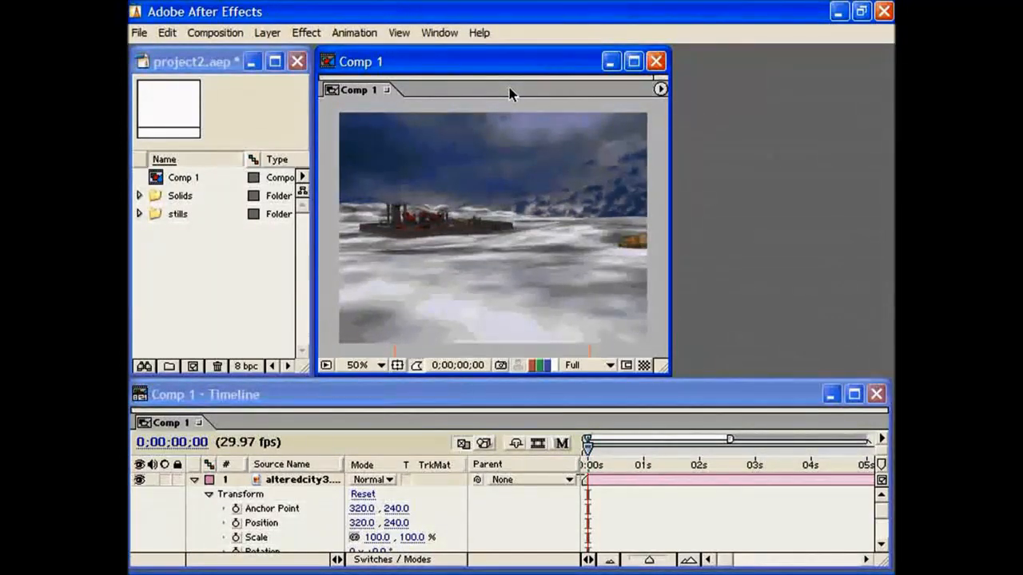
Step: Show the proportional grid over the composition and hide it again, repeating the toggle once
key("ctrl+apostrophe")
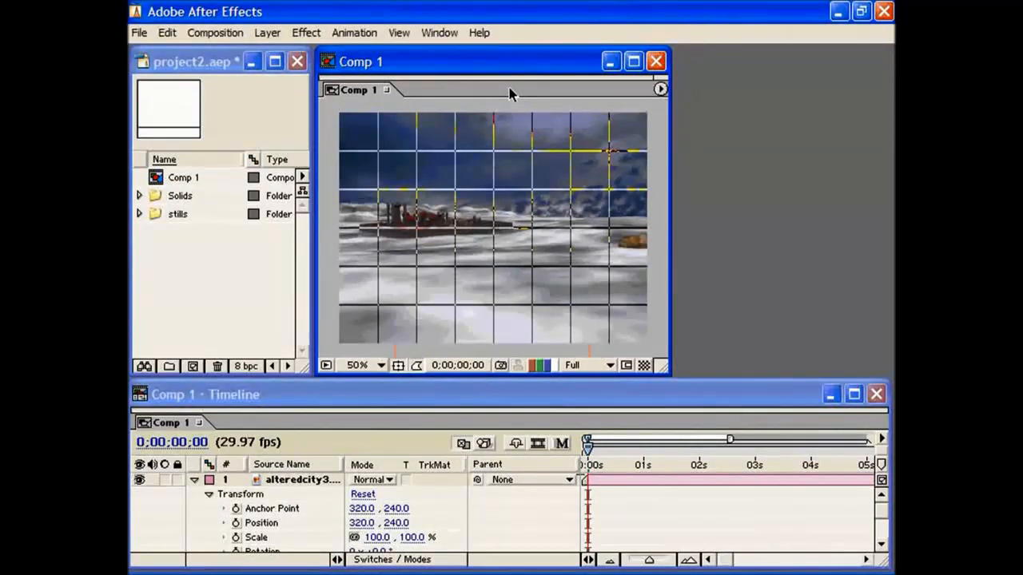
key("ctrl+apostrophe")
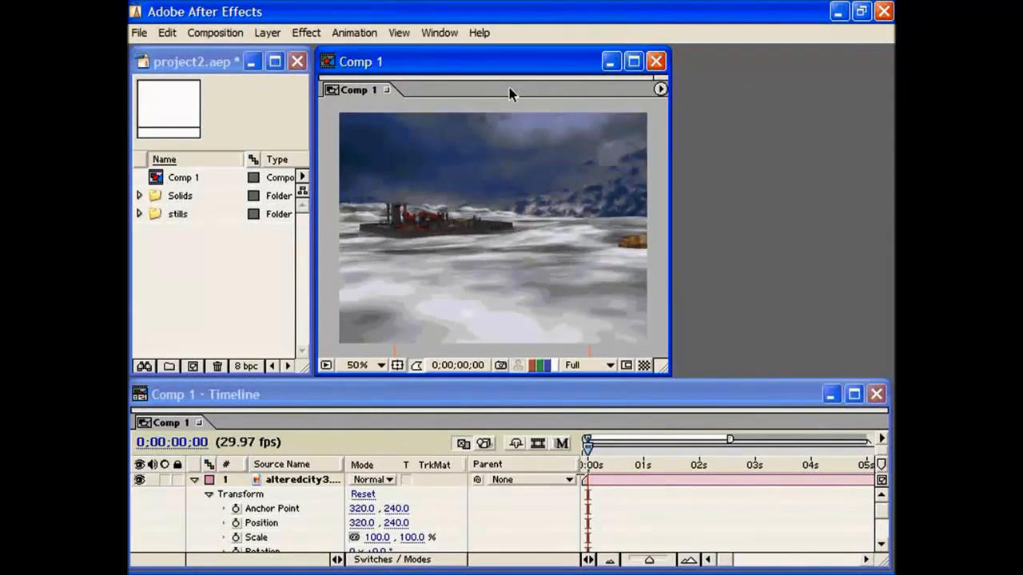
key("ctrl+apostrophe")
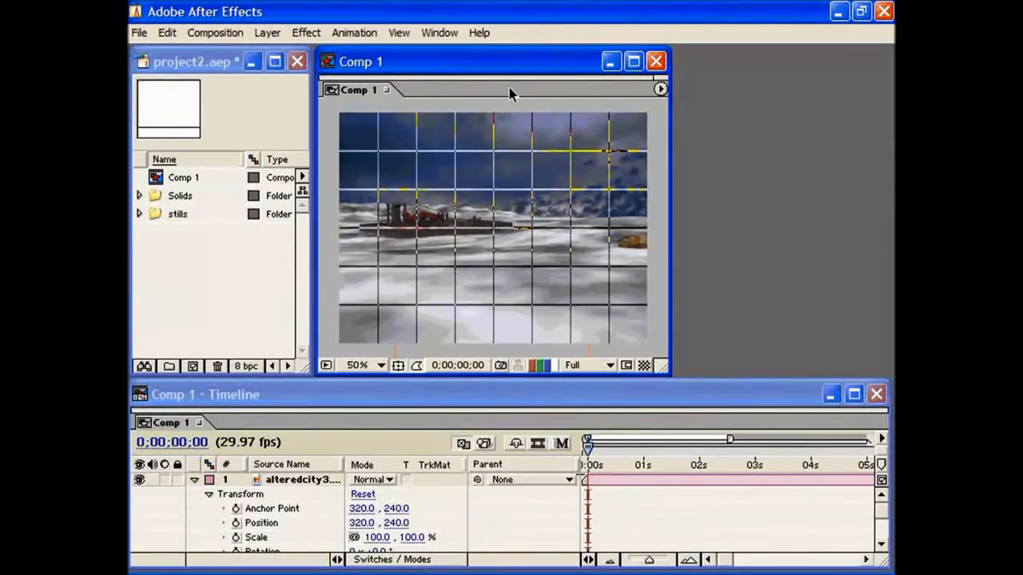
key("ctrl+apostrophe")
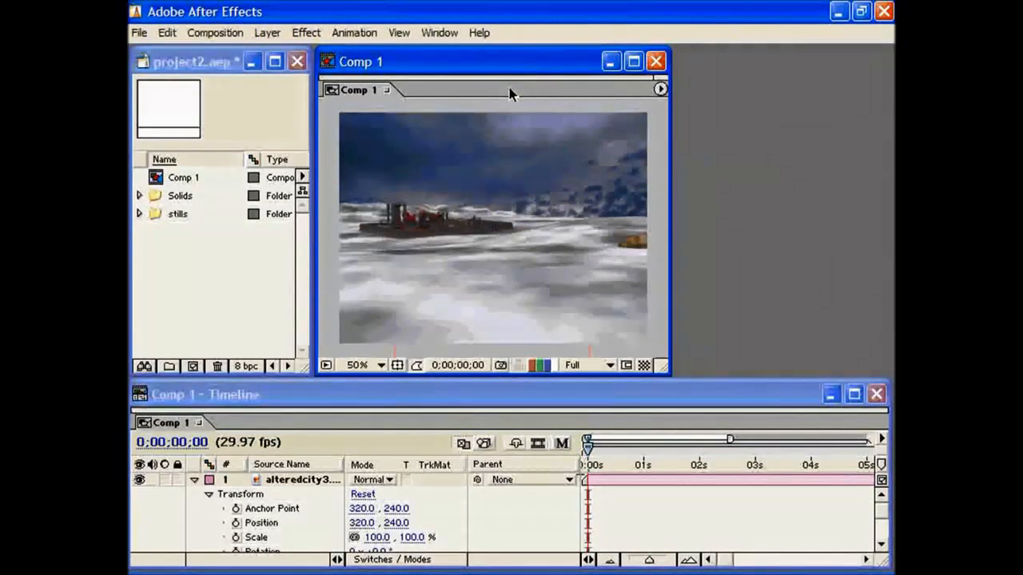
Step: Show and hide the title-safe and action-safe margins, and toggle the grid overlays again, leaving the composition without overlays
key("apostrophe")
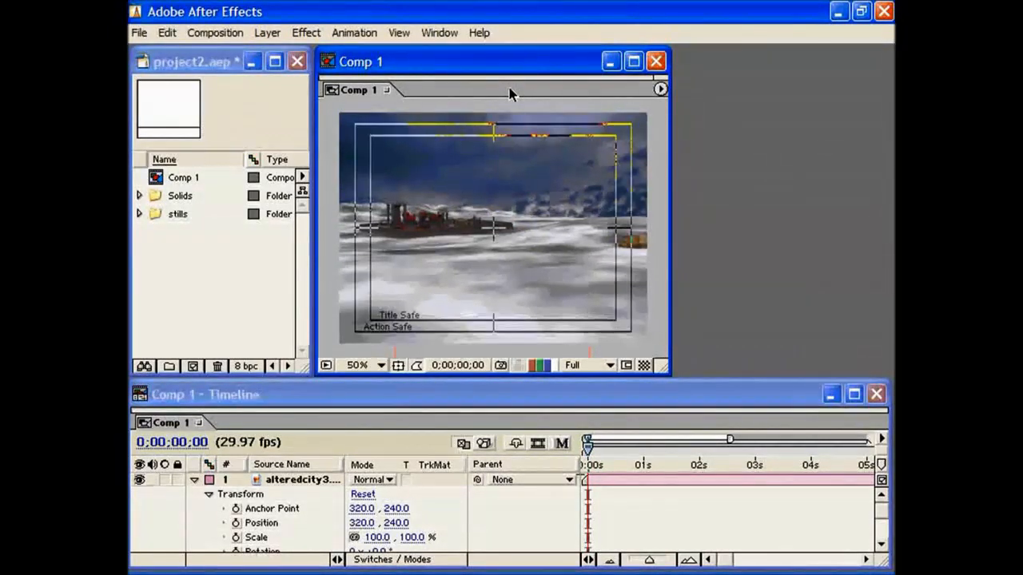
key("apostrophe")
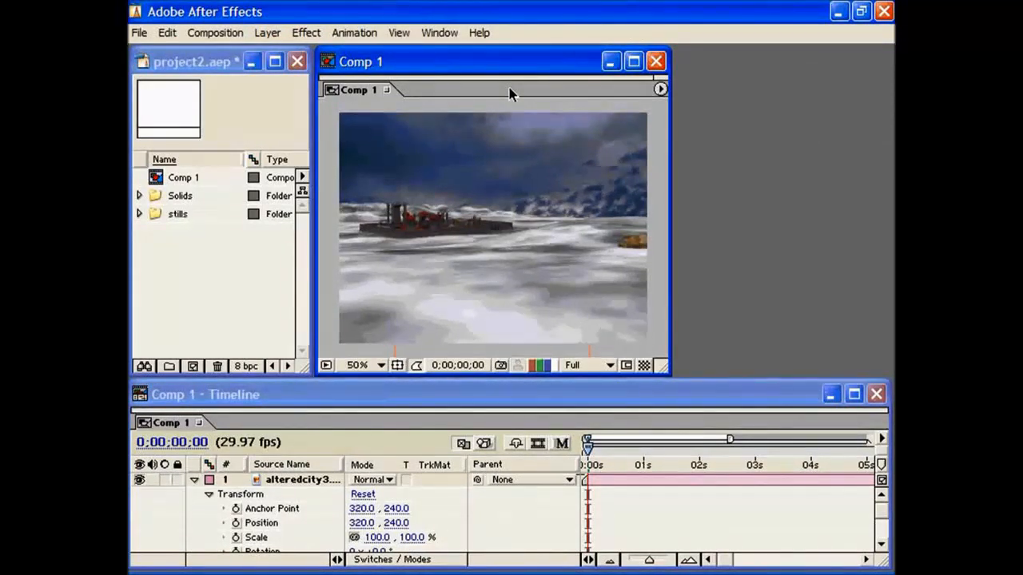
key("ctrl+apostrophe")
key("ctrl+apostrophe")
key("apostrophe")
key("apostrophe")
key("ctrl+apostrophe")
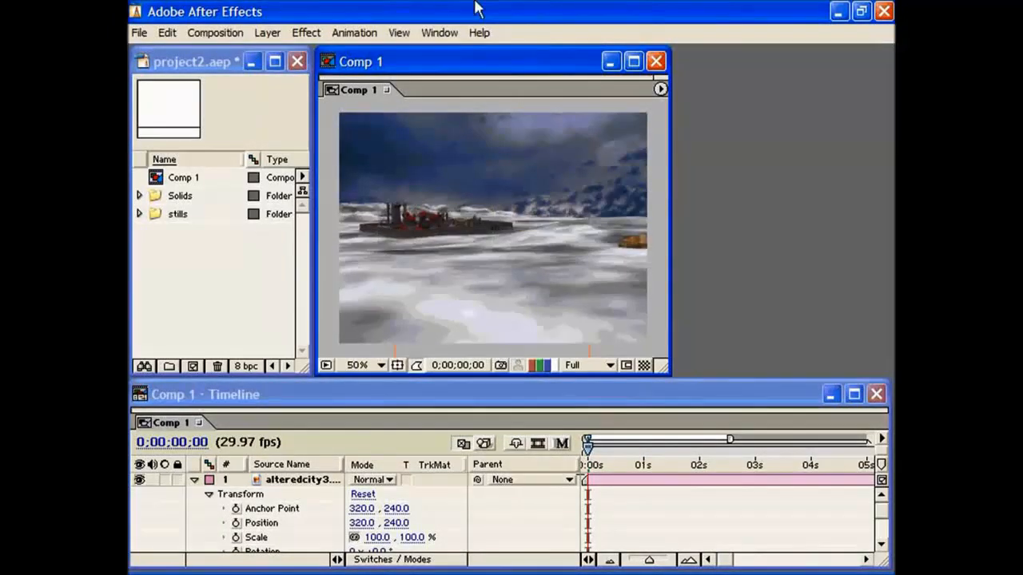
Step: Open the View Options, keep the composition in sight beside the dialog, and switch Layer Controls off and back on
left_click(398, 32)
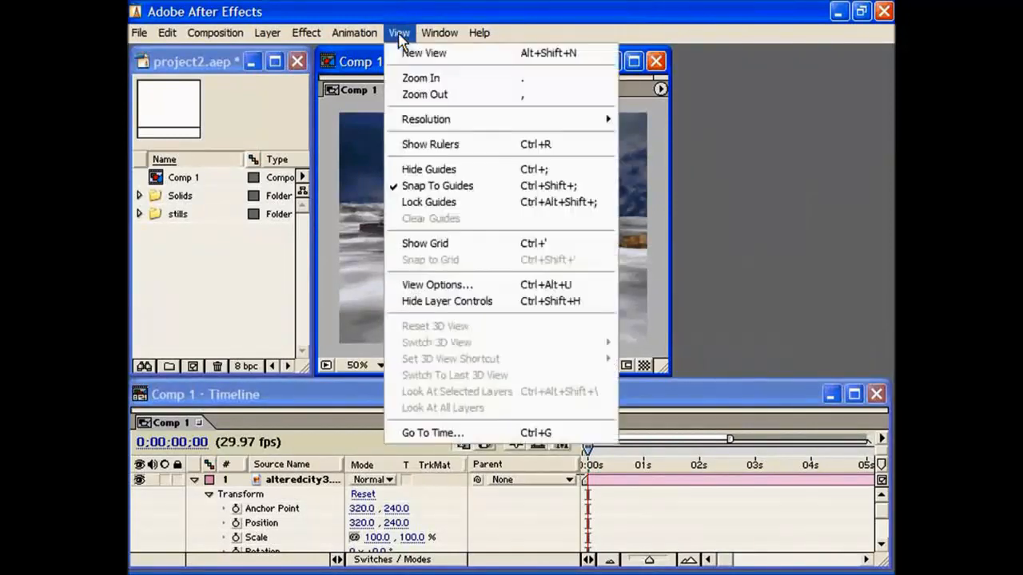
left_click(430, 289)
left_click_drag(599, 265, 599, 254)
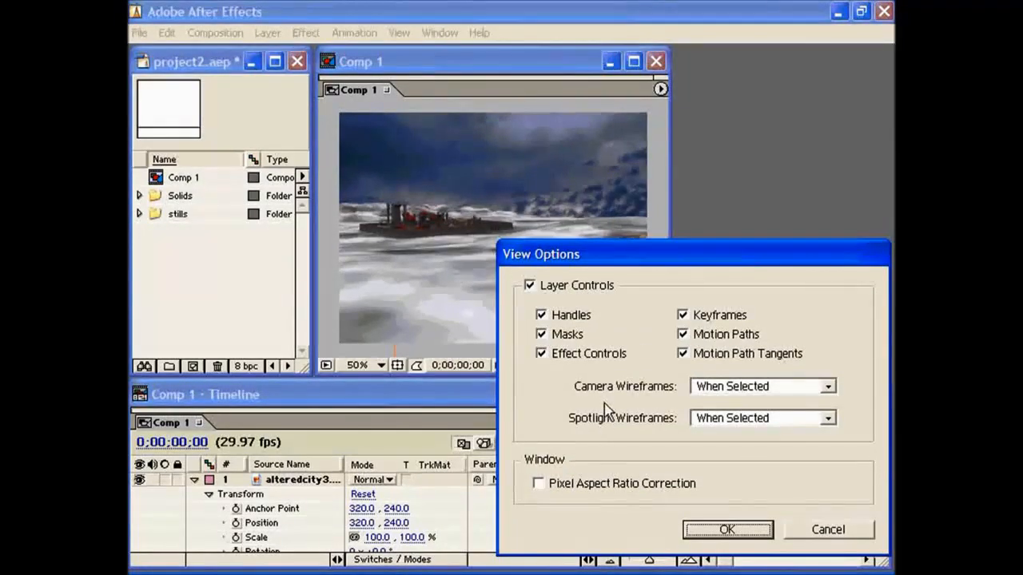
left_click_drag(609, 271, 613, 303)
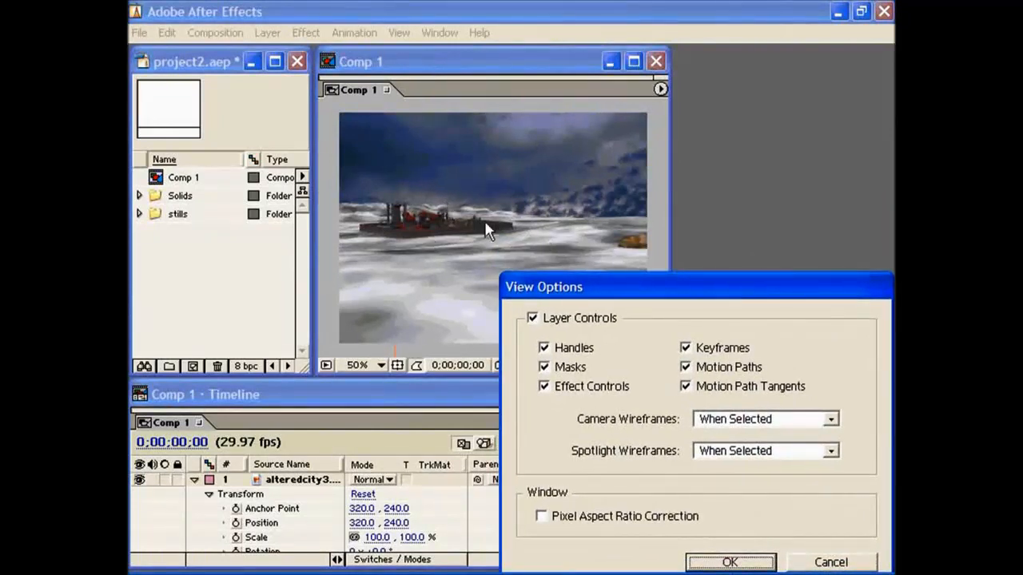
left_click_drag(616, 288, 605, 200)
left_click(655, 246)
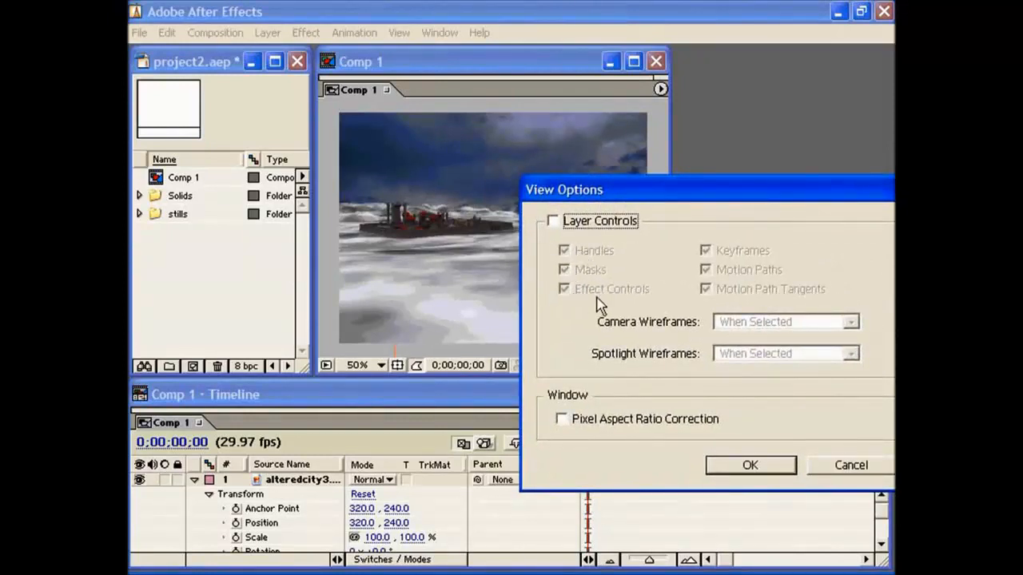
left_click(552, 222)
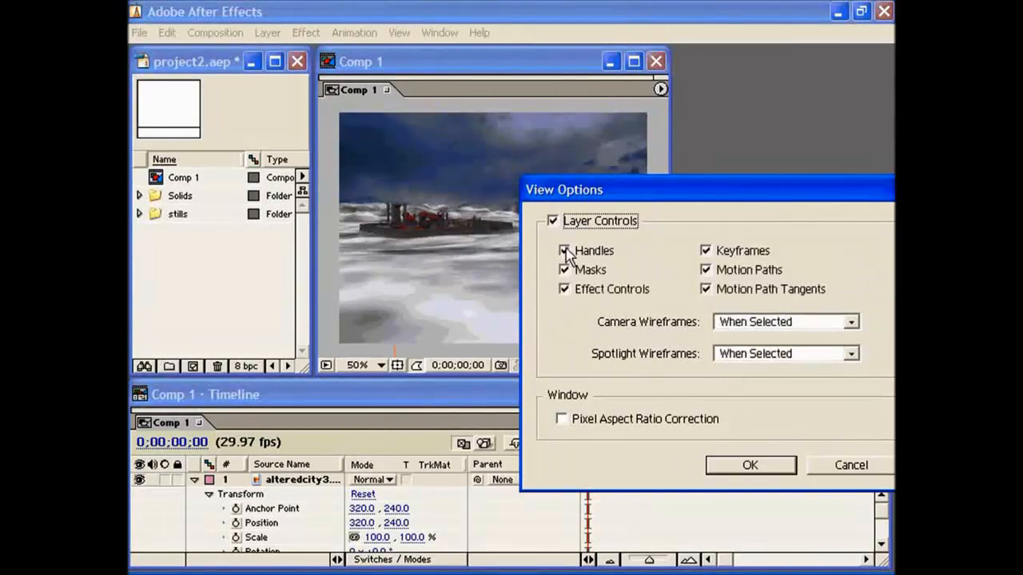
Step: Switch the layer Handles display off and back on, repositioning the View Options dialog around the composition image
left_click(564, 251)
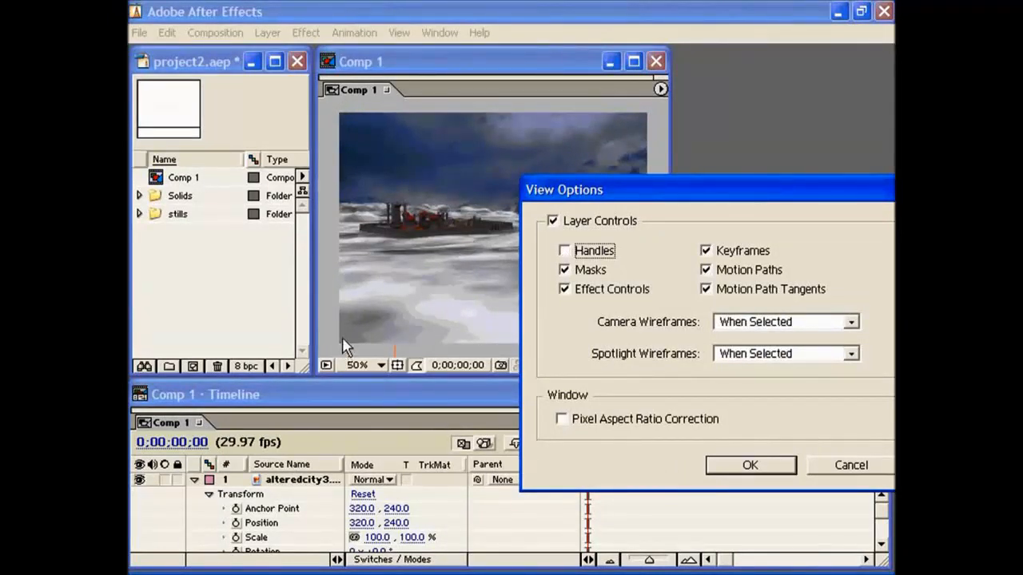
left_click(564, 251)
left_click_drag(588, 192, 672, 160)
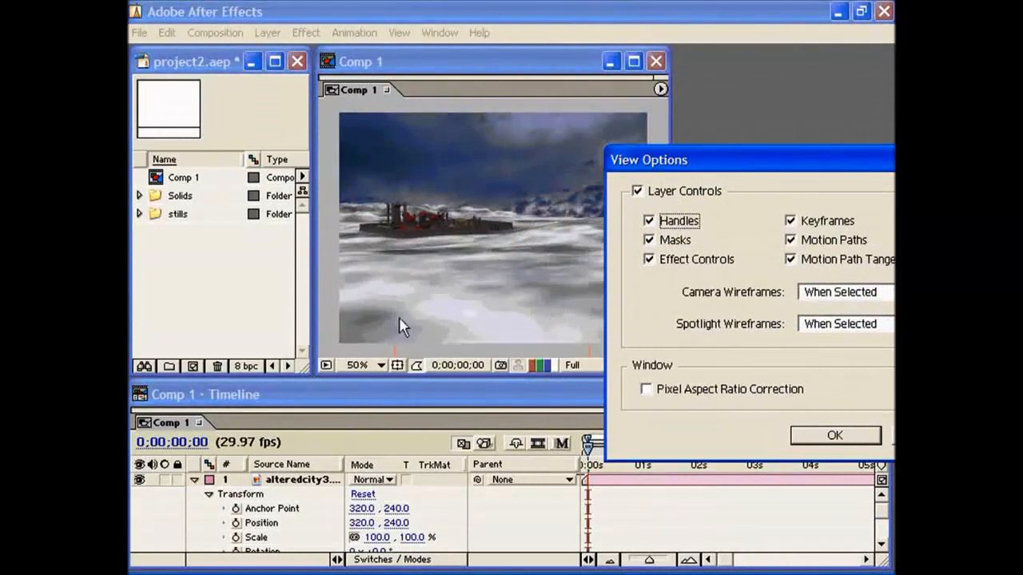
left_click_drag(716, 177, 651, 168)
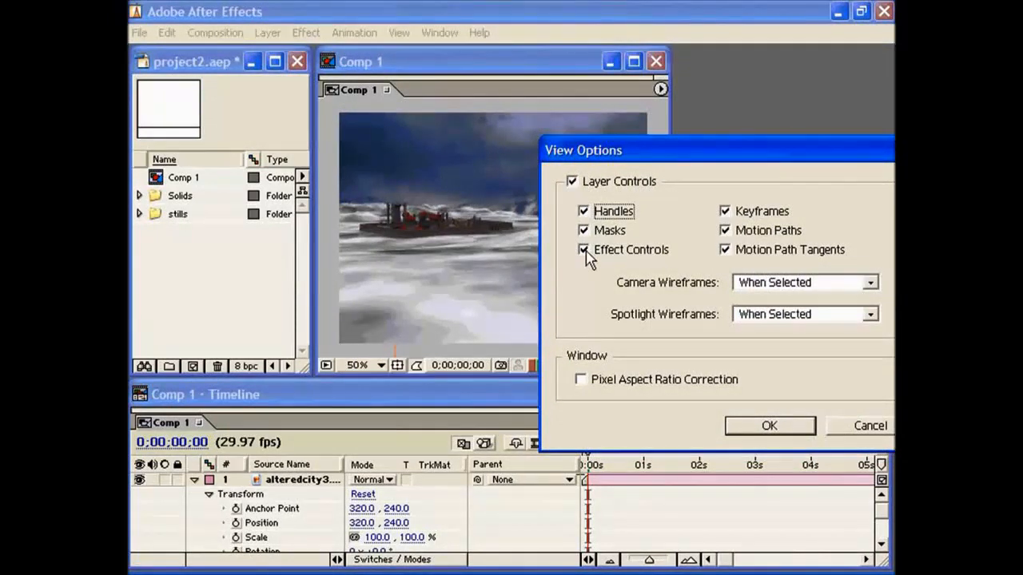
left_click_drag(653, 156, 588, 156)
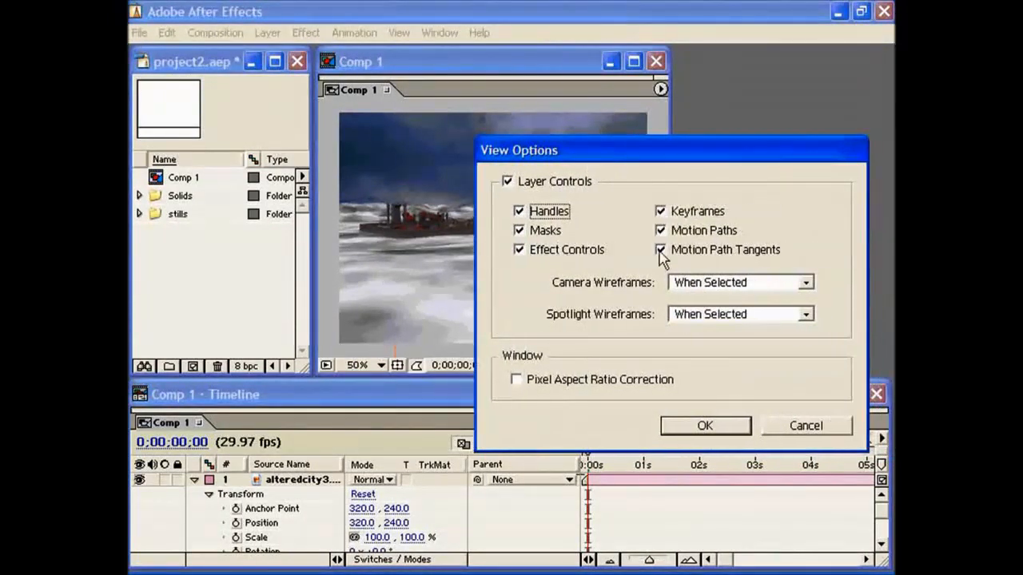
left_click_drag(714, 164, 725, 306)
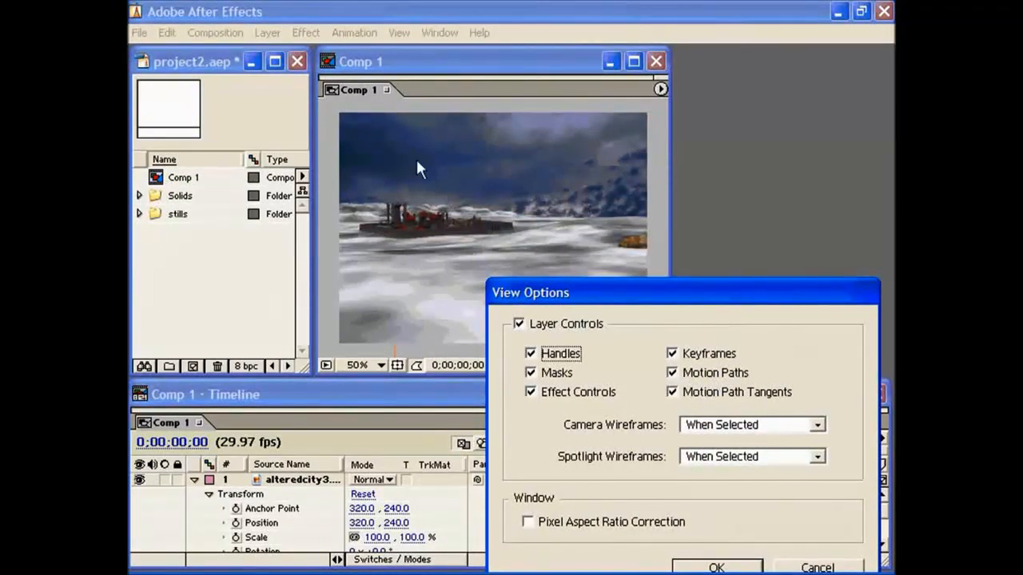
left_click_drag(624, 303, 618, 221)
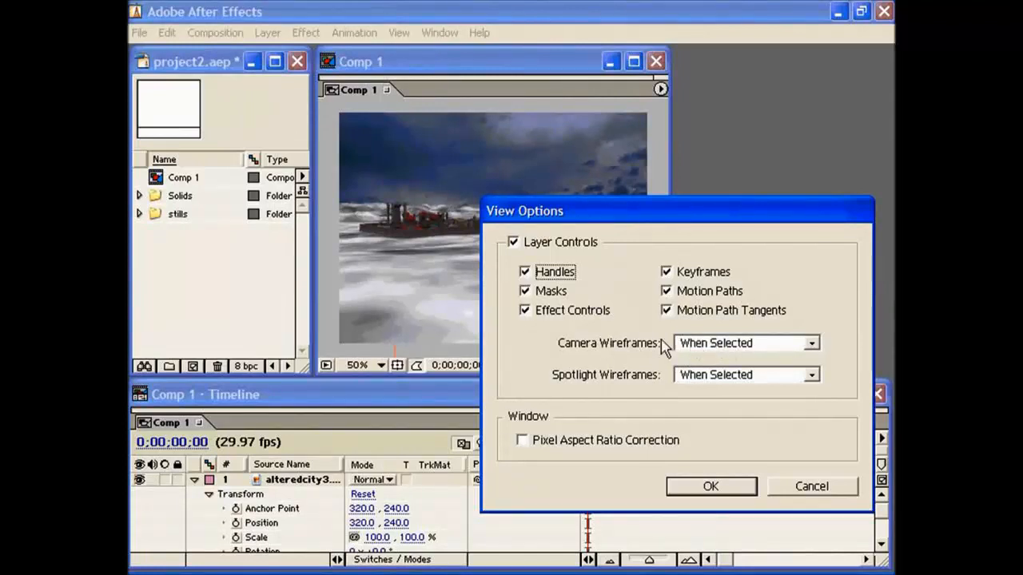
Step: Choose When Selected for Camera Wireframes and move the View Options dialog clear of the composition's lower area
left_click(811, 343)
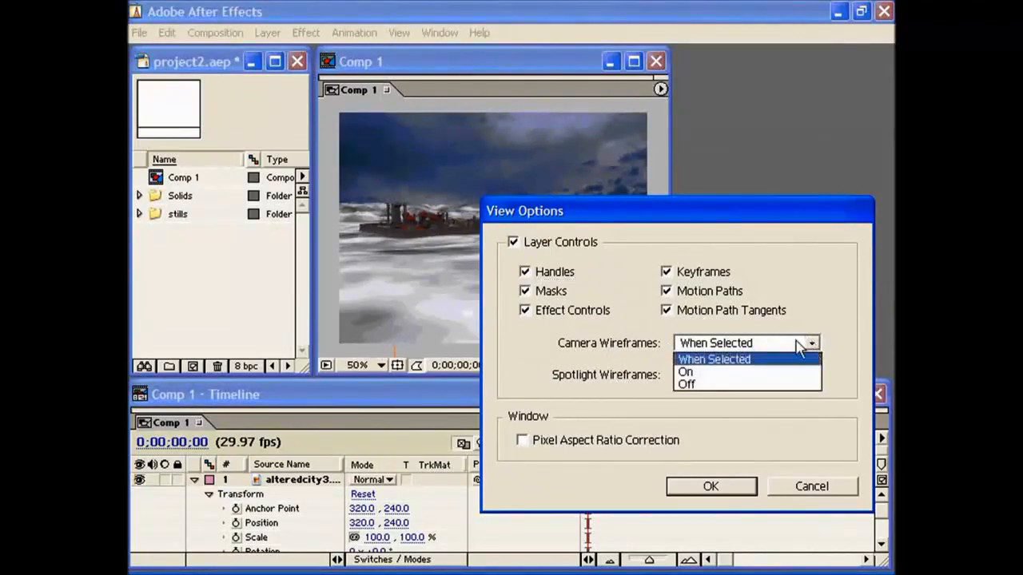
left_click(699, 360)
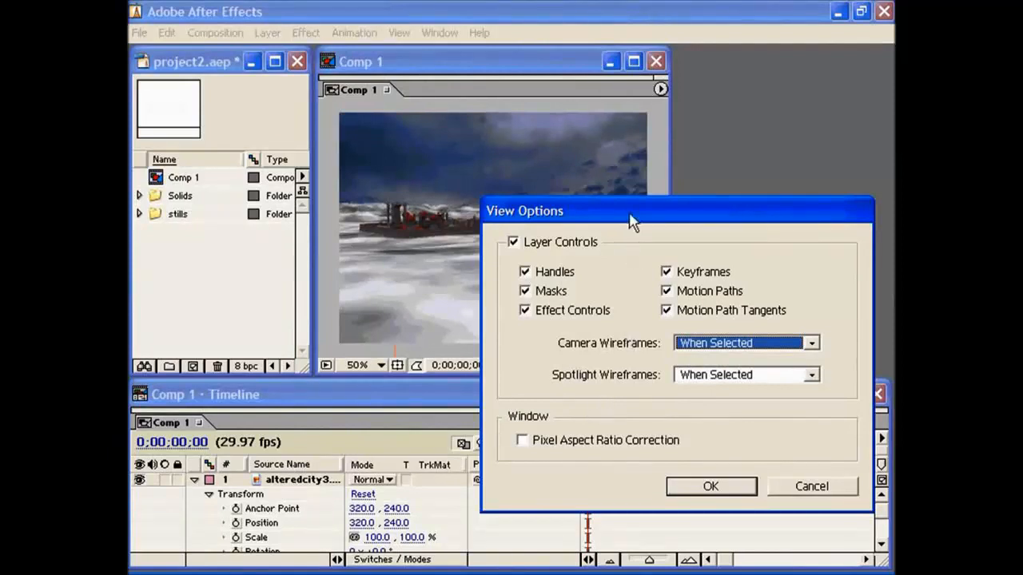
left_click_drag(630, 214, 662, 82)
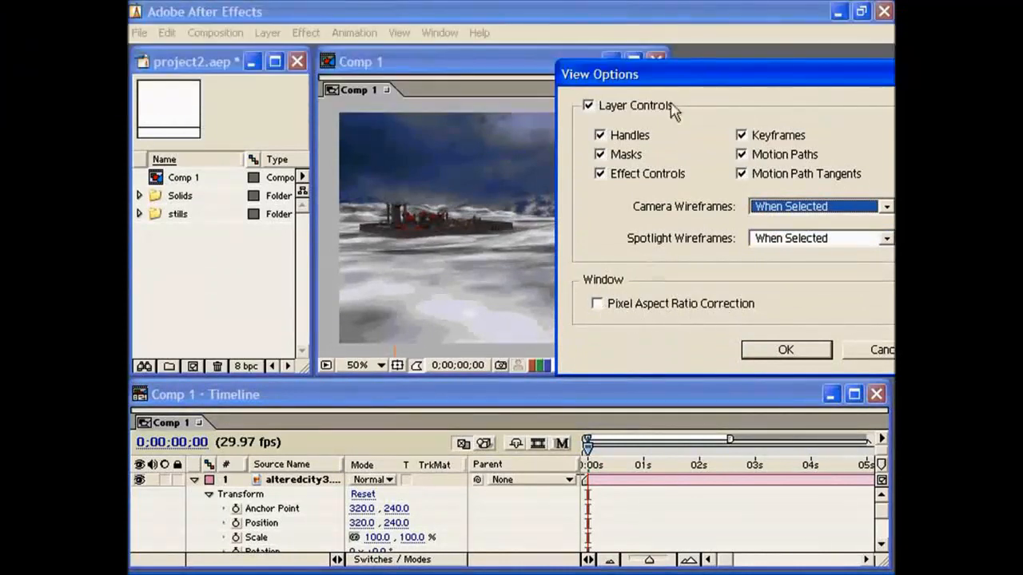
left_click_drag(700, 76, 656, 67)
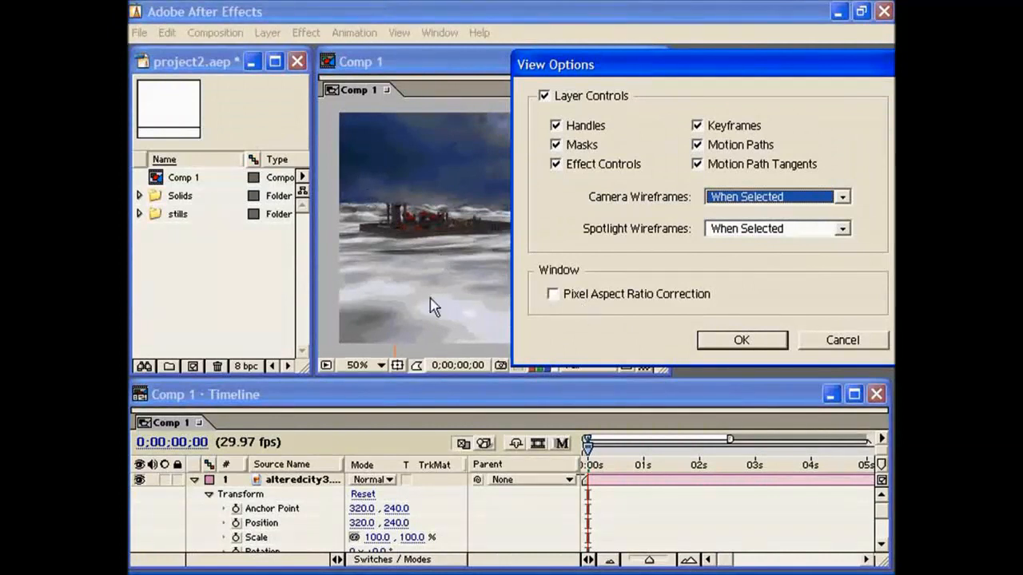
Step: Enable Pixel Aspect Ratio Correction, apply the view options and dismiss the warning
left_click(556, 297)
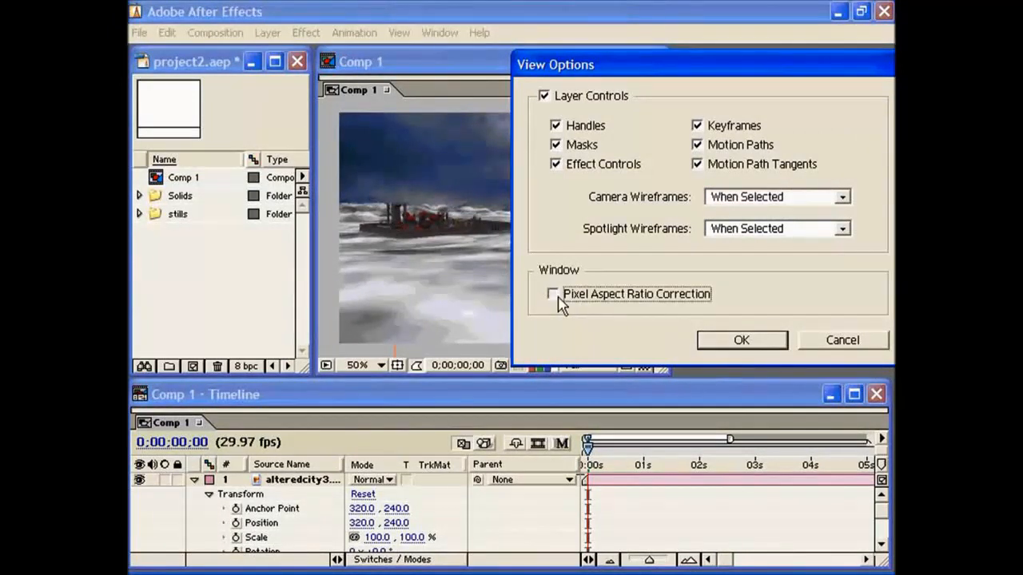
left_click(749, 346)
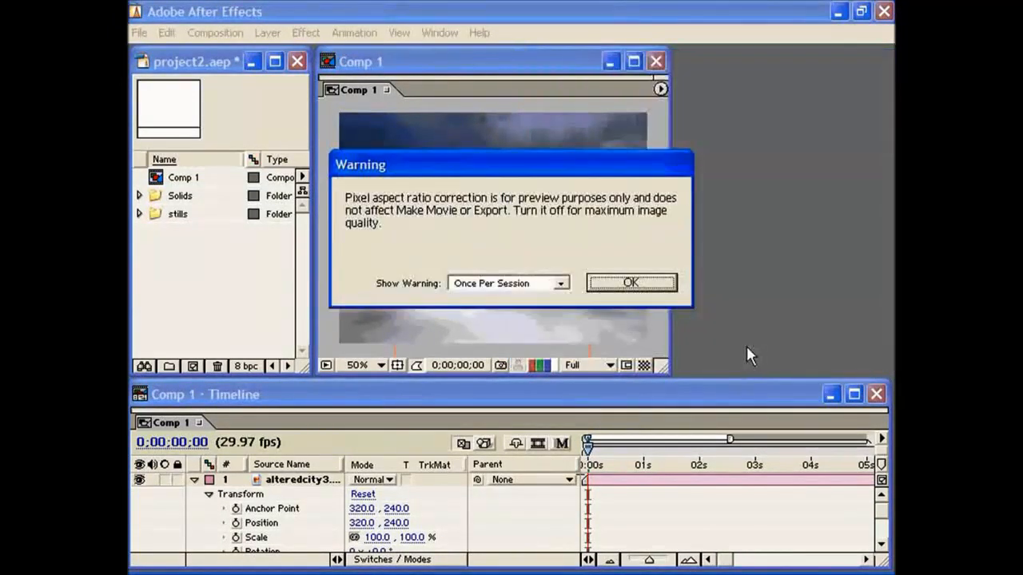
left_click_drag(444, 176, 460, 233)
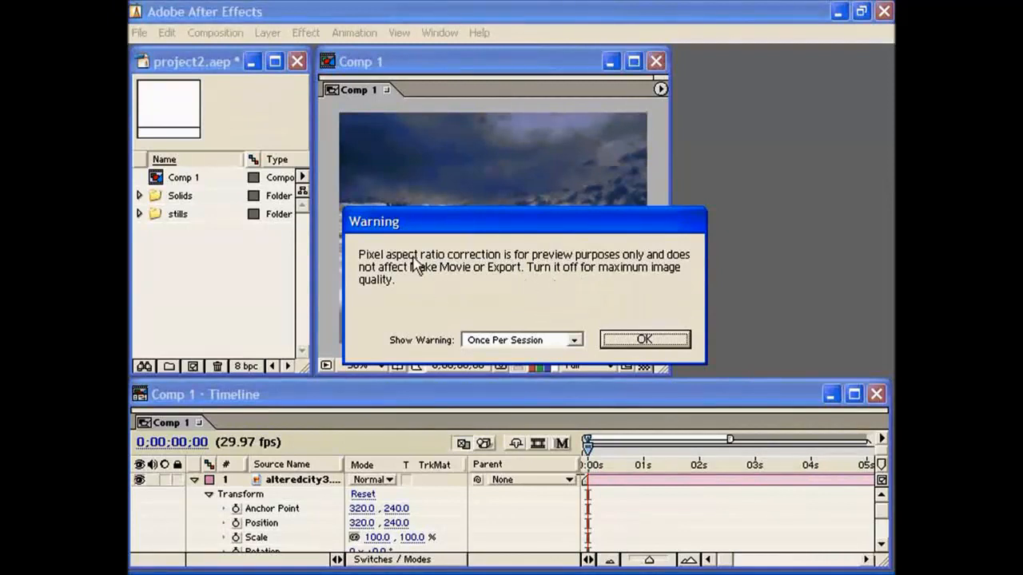
left_click_drag(556, 217, 626, 369)
left_click(698, 477)
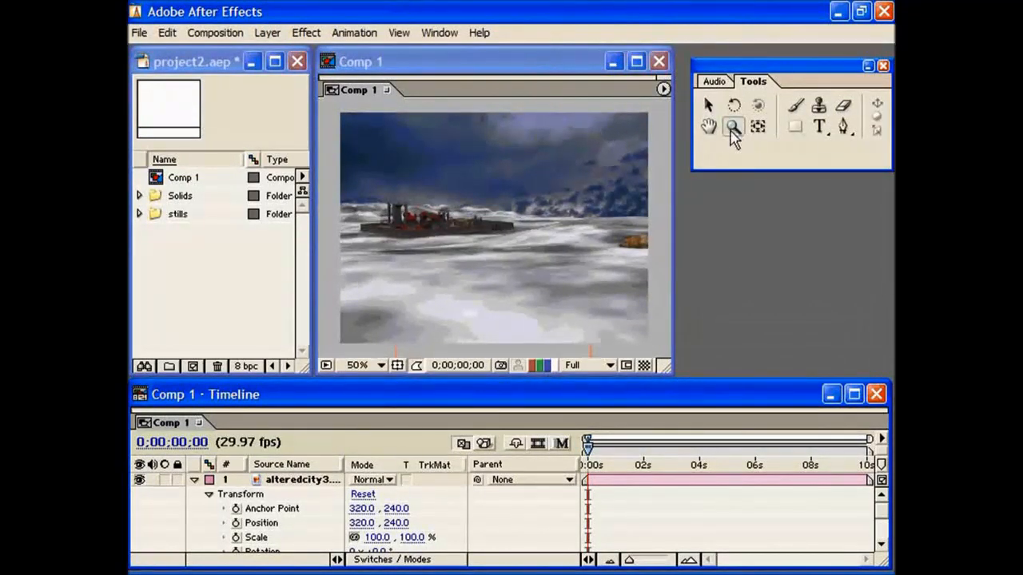
Step: Magnify the composition view to 800% on the dark floating structure with the Zoom tool
left_click(476, 240)
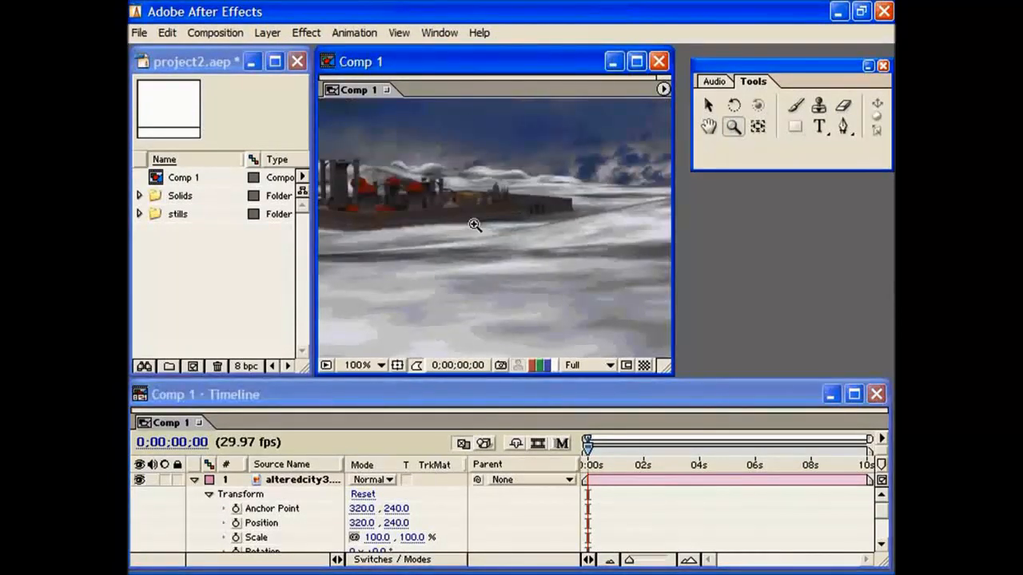
left_click(475, 226)
left_click_drag(363, 146, 522, 266)
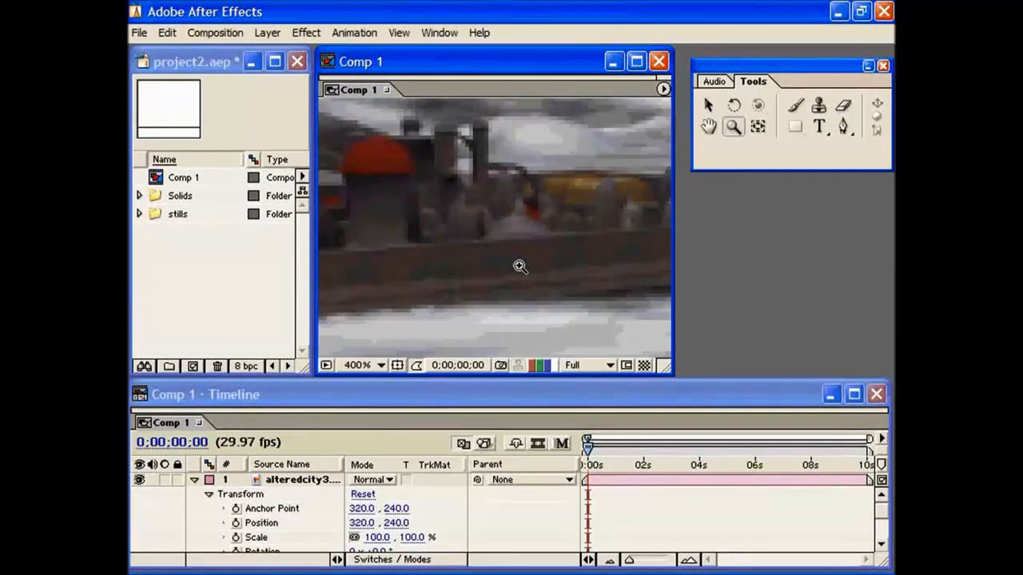
left_click(503, 256)
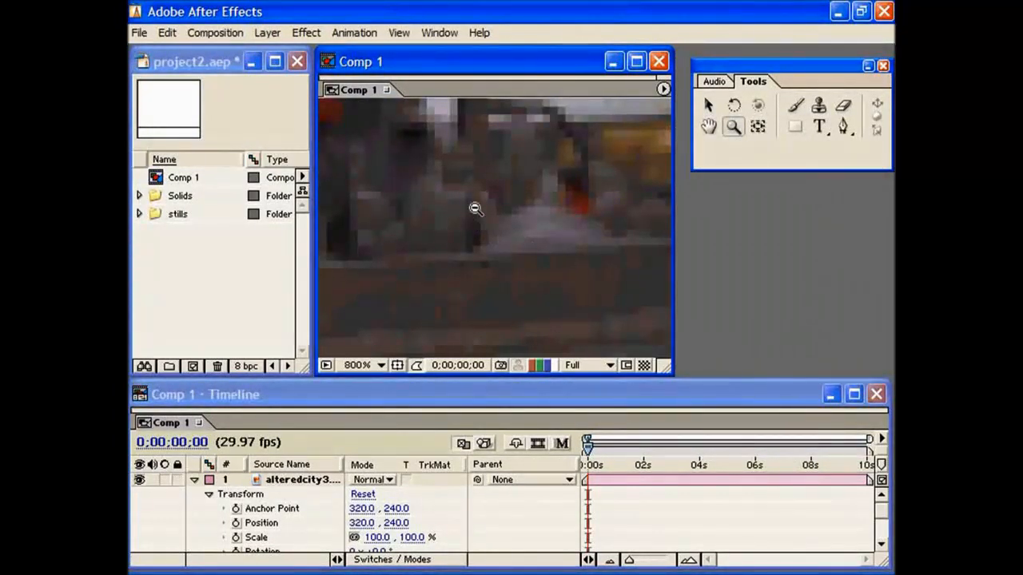
Step: Zoom the composition view back out to 50% with the Zoom tool
left_click(475, 210, "alt")
left_click(474, 210, "alt")
left_click(475, 209, "alt")
left_click(474, 208, "alt")
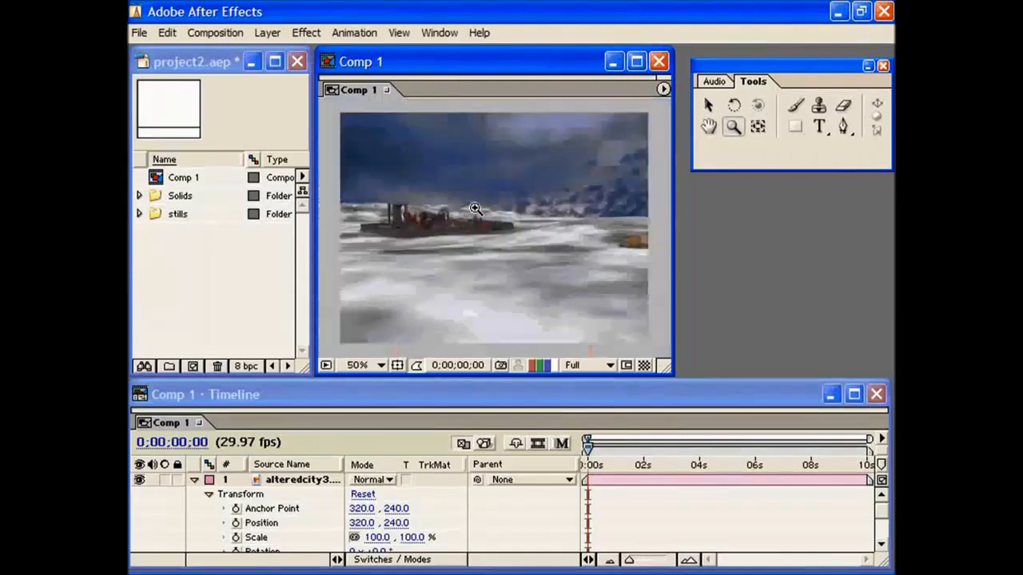
Step: Set the composition view's magnification ratio to 100%, 50%, 25%, 400% and 100% in turn
left_click(378, 367)
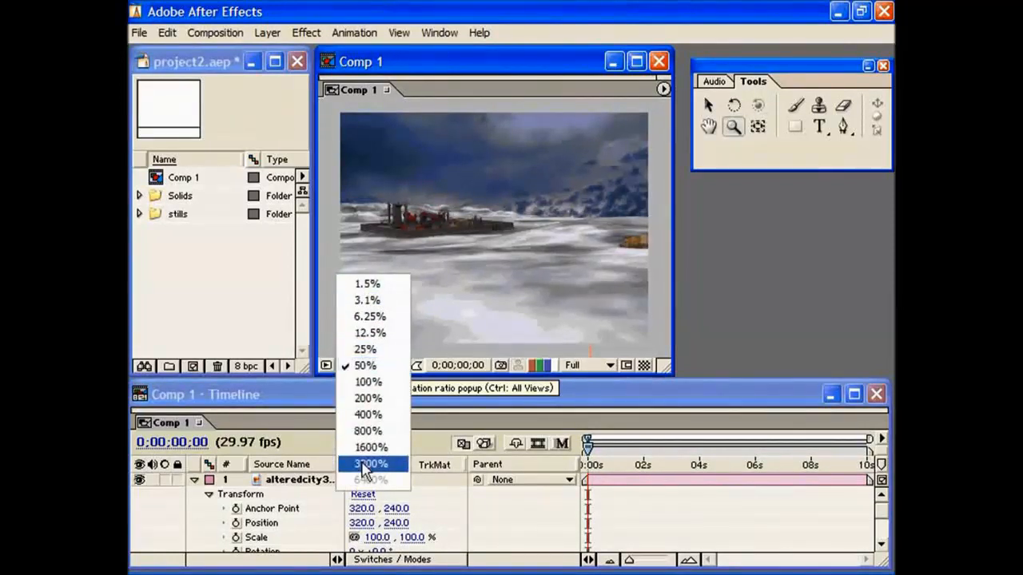
left_click(366, 385)
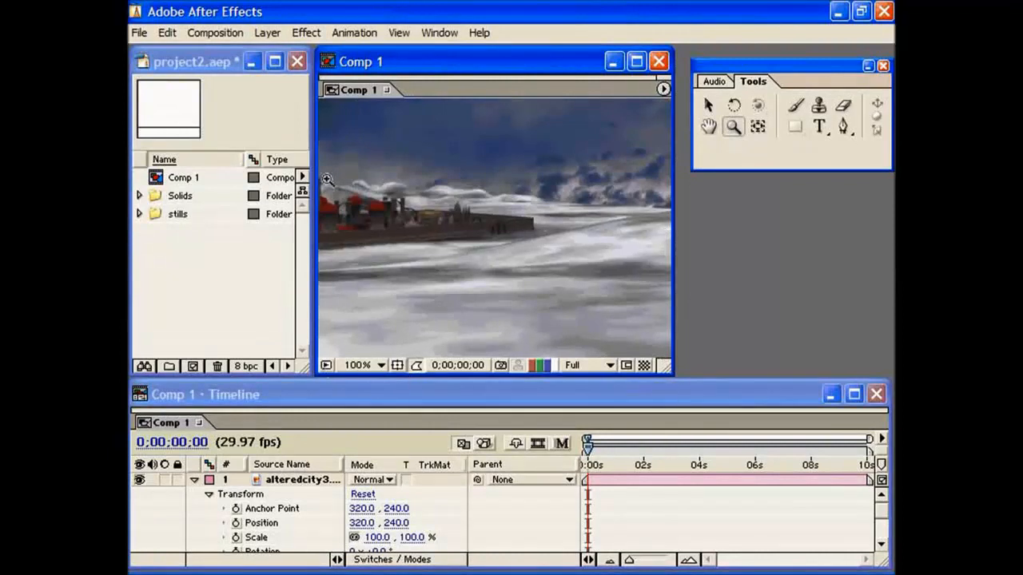
left_click(373, 366)
left_click(366, 349)
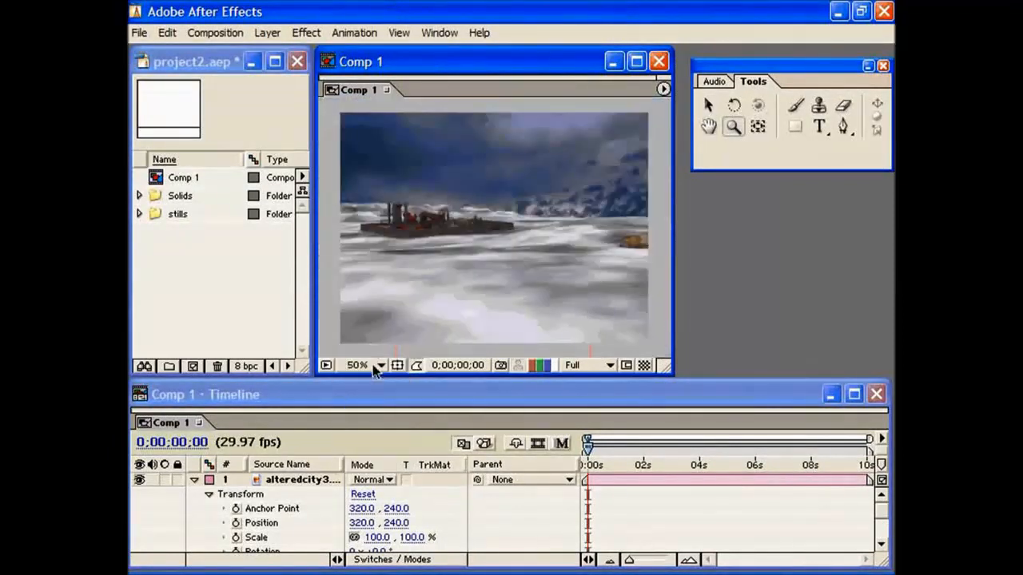
left_click(375, 365)
left_click(366, 350)
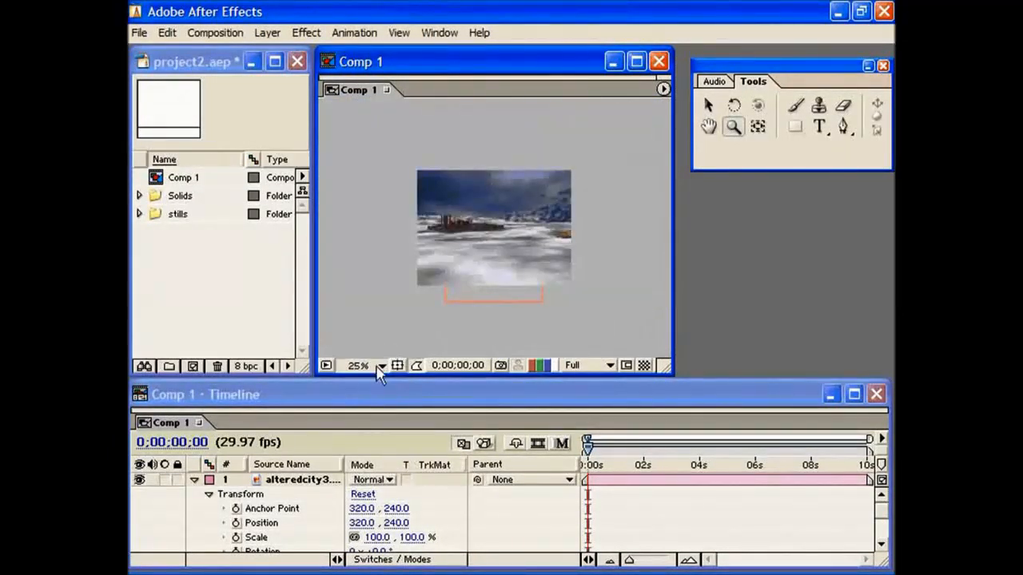
left_click(376, 365)
left_click(366, 431)
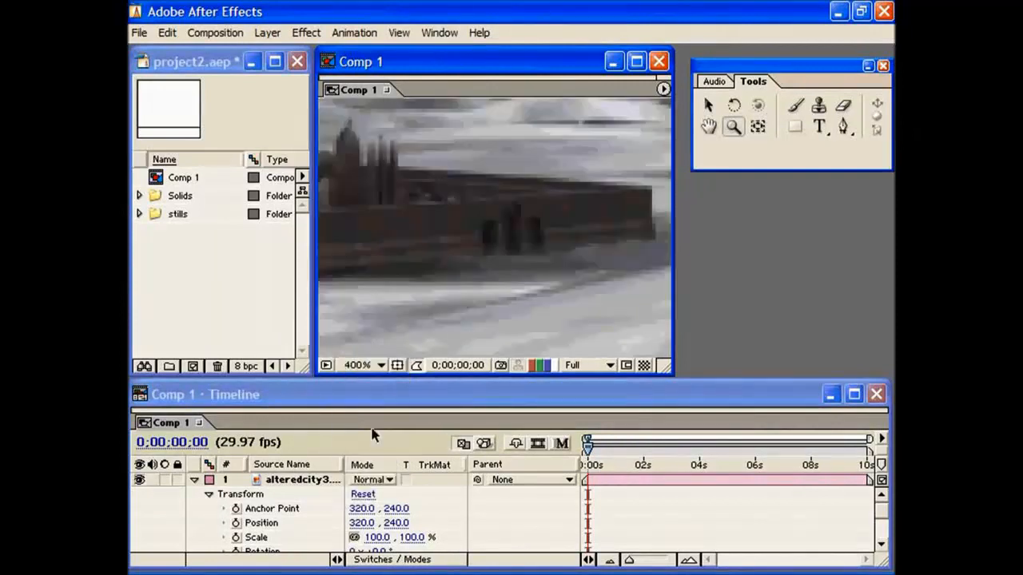
left_click(375, 366)
left_click(371, 333)
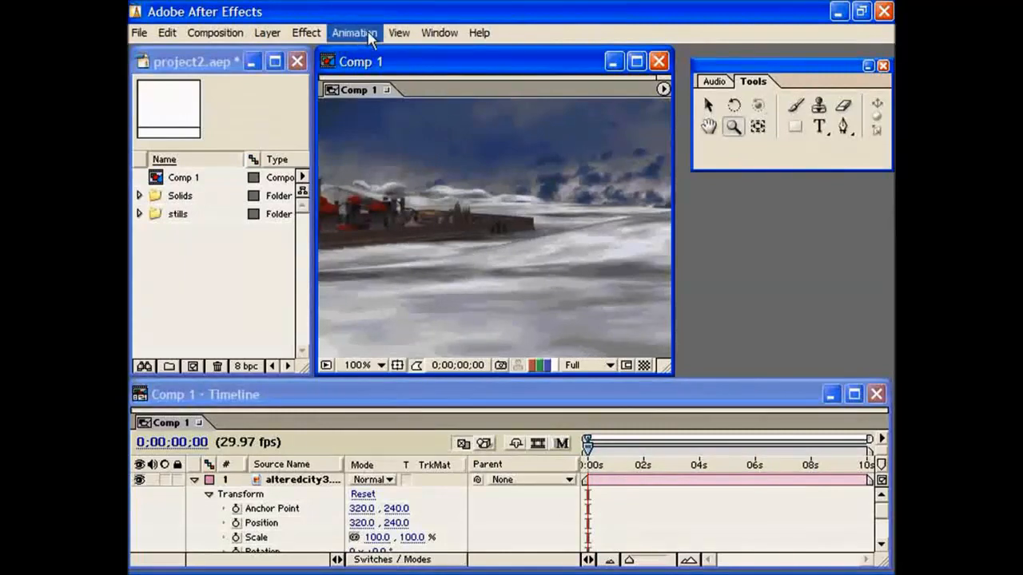
Step: Use the Zoom In command once to reach 200%, and Zoom Out twice to return the composition view to 50%
left_click(395, 33)
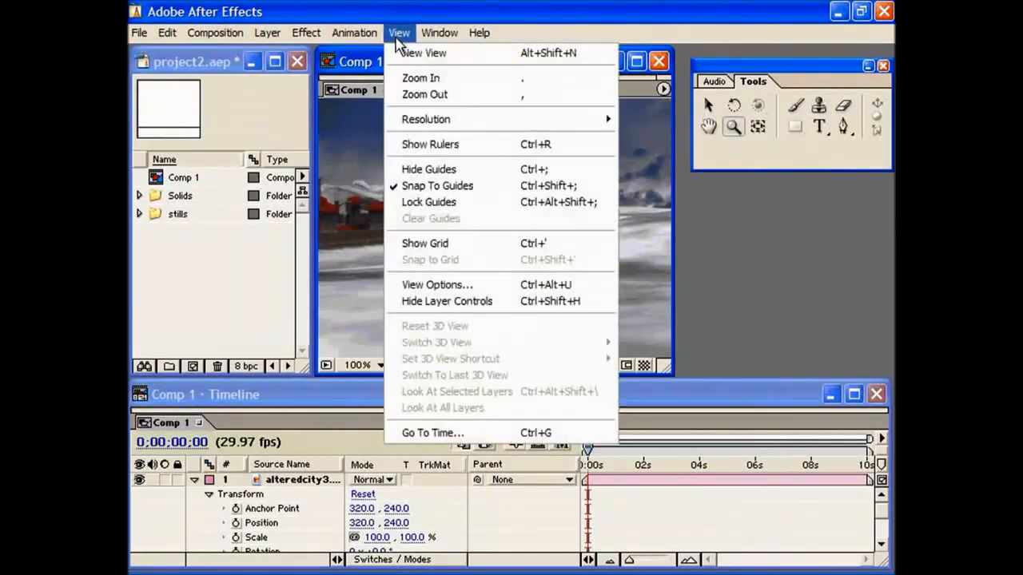
left_click(413, 78)
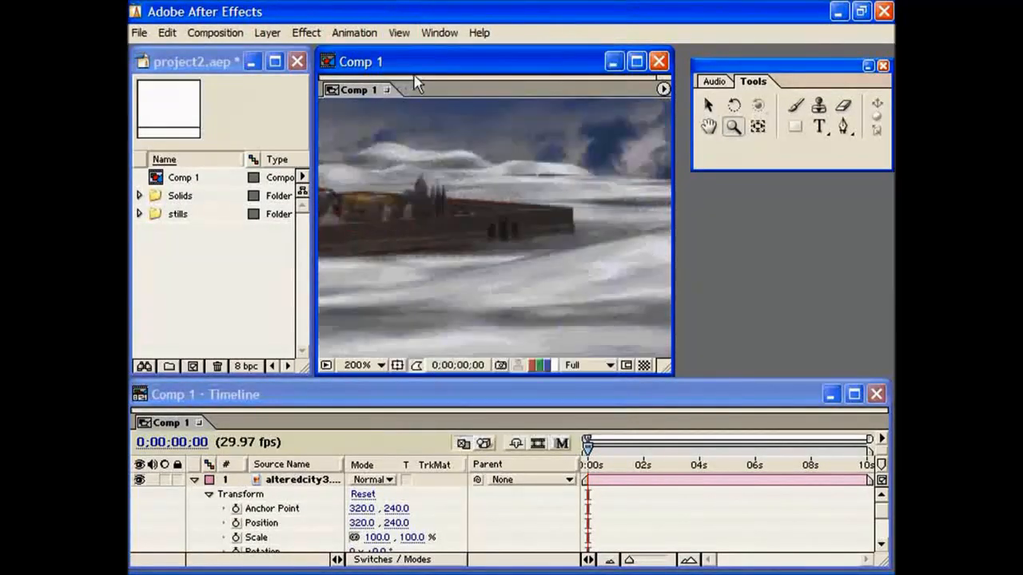
key("alt+v")
left_click(411, 94)
key("alt+v")
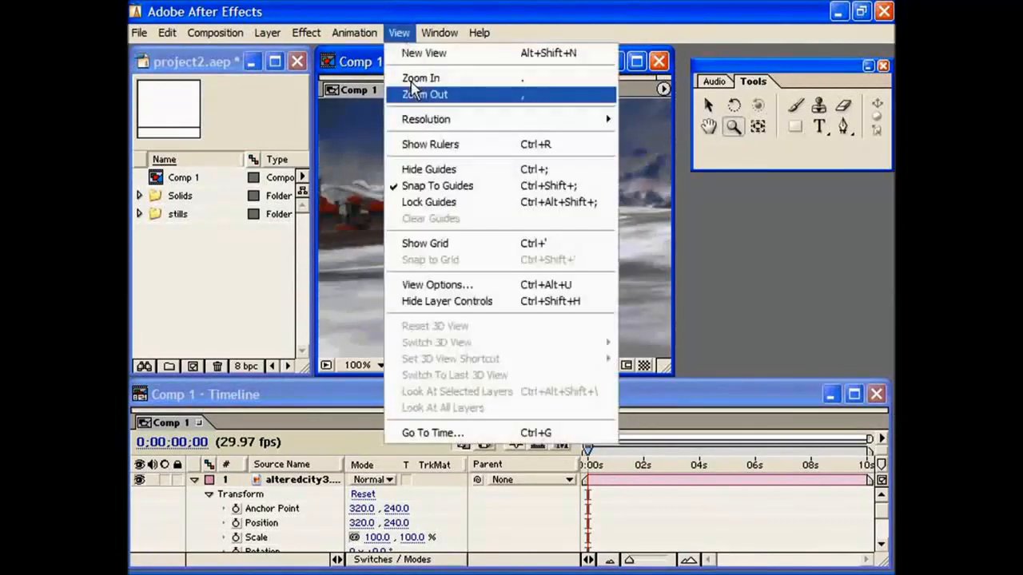
left_click(411, 93)
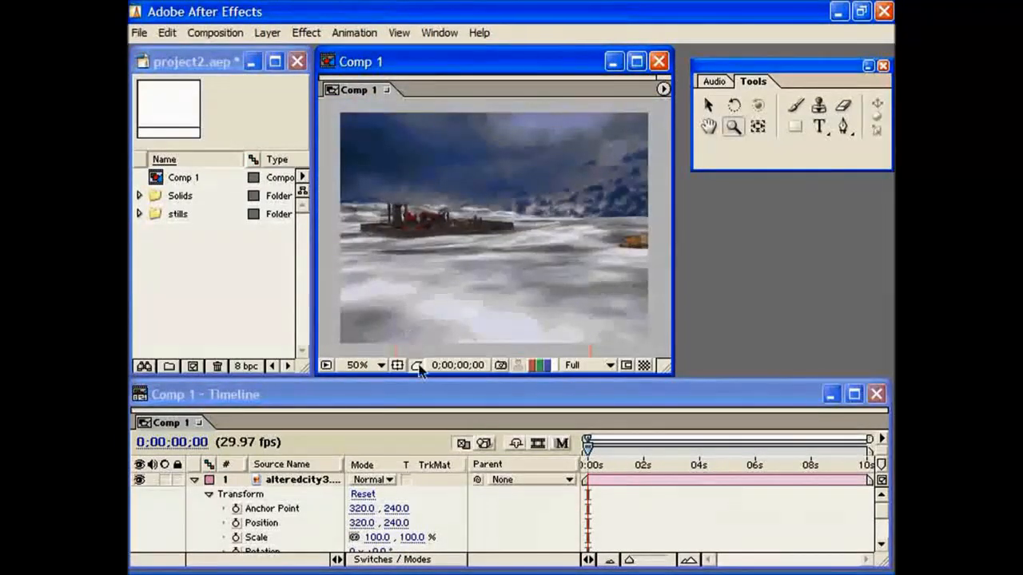
Step: Zoom the composition view in to 200% and back out to 50% with the Zoom tool
left_click(485, 226)
left_click(486, 225)
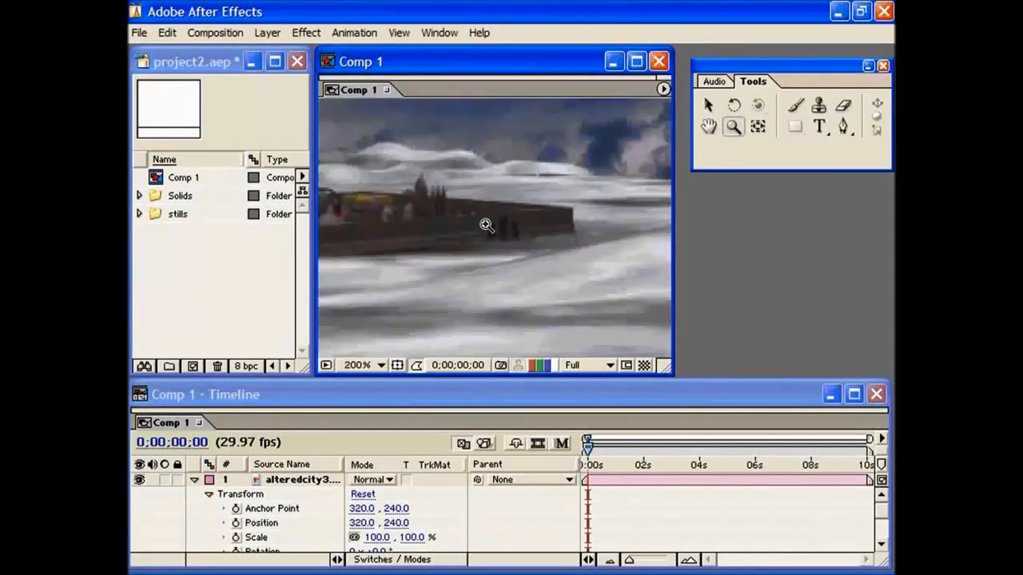
left_click(485, 225, "alt")
left_click(486, 225, "alt")
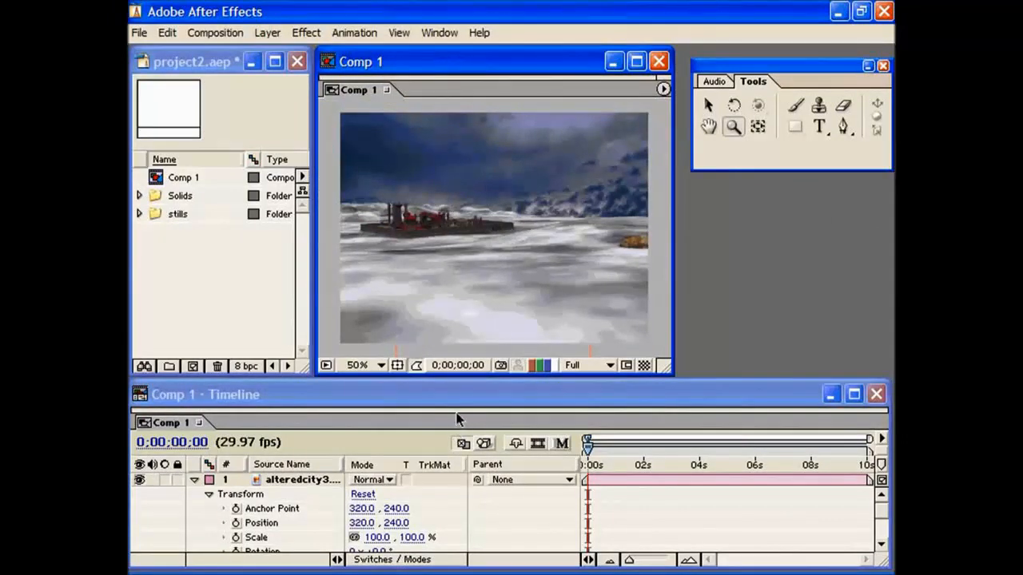
Step: Zoom the composition view in to 100%, out to 25% and back to 50% with the Zoom In and Zoom Out commands
key("period")
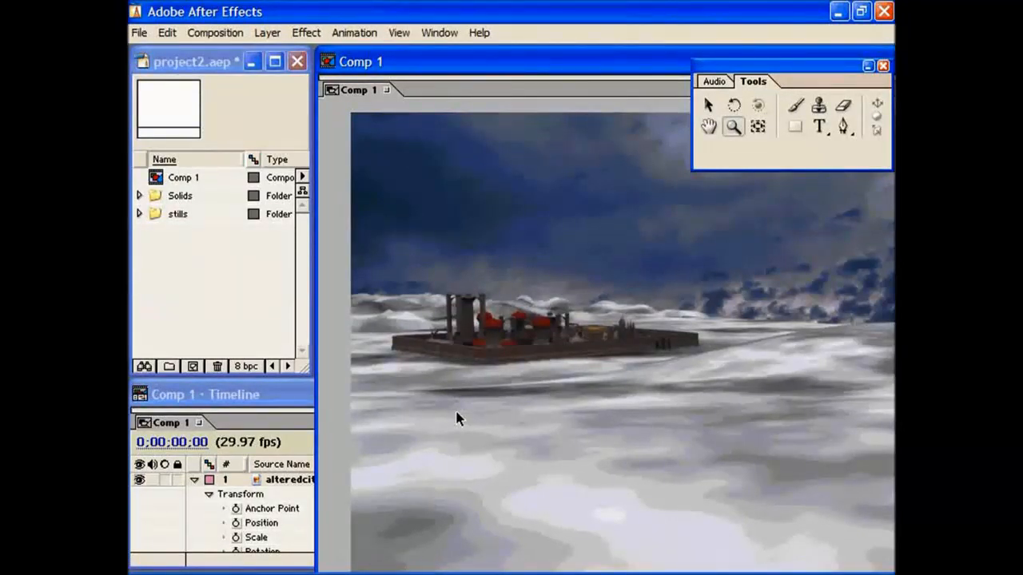
key("comma")
key("comma")
key("comma")
key("period")
key("period")
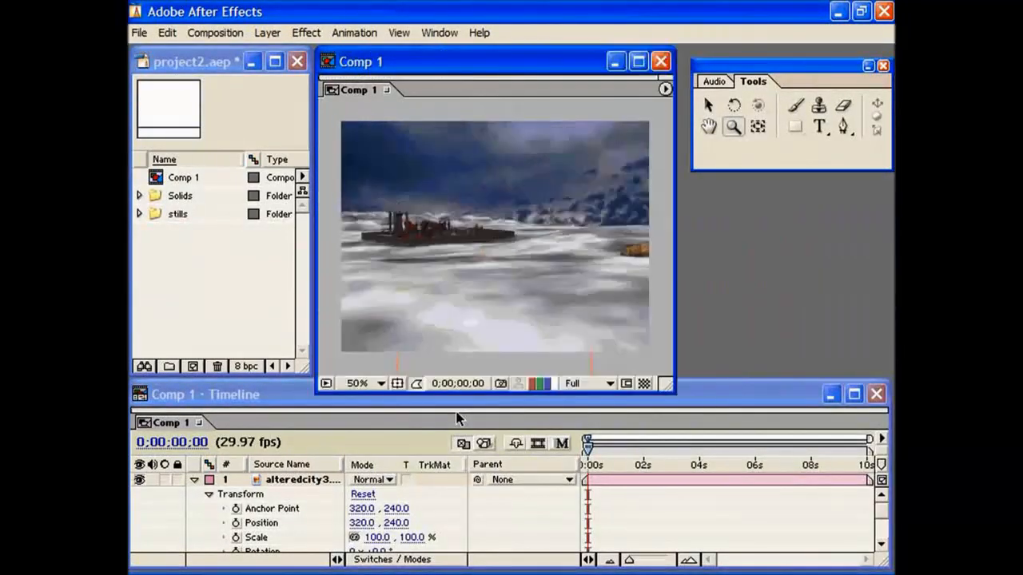
key("comma")
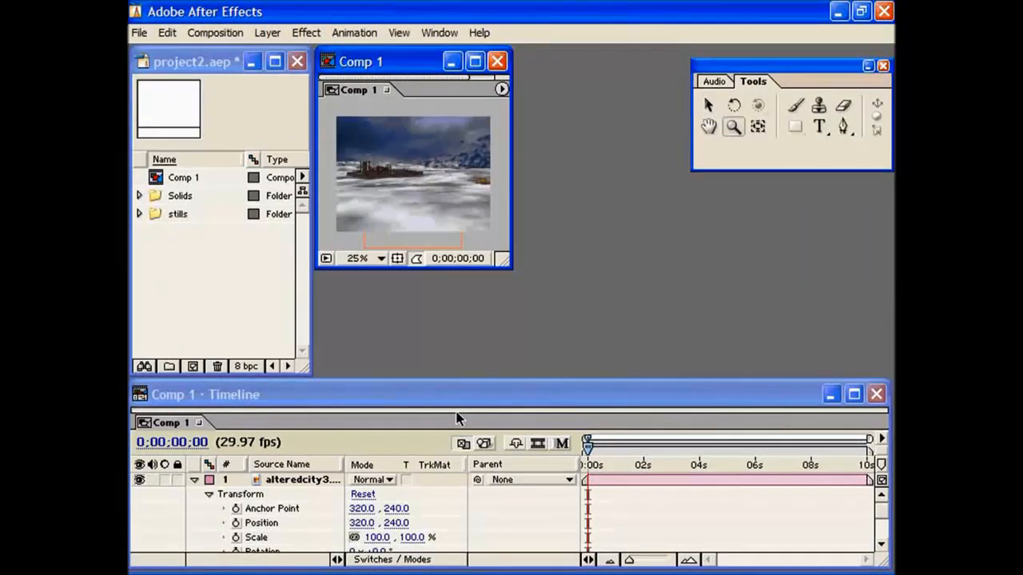
key("period")
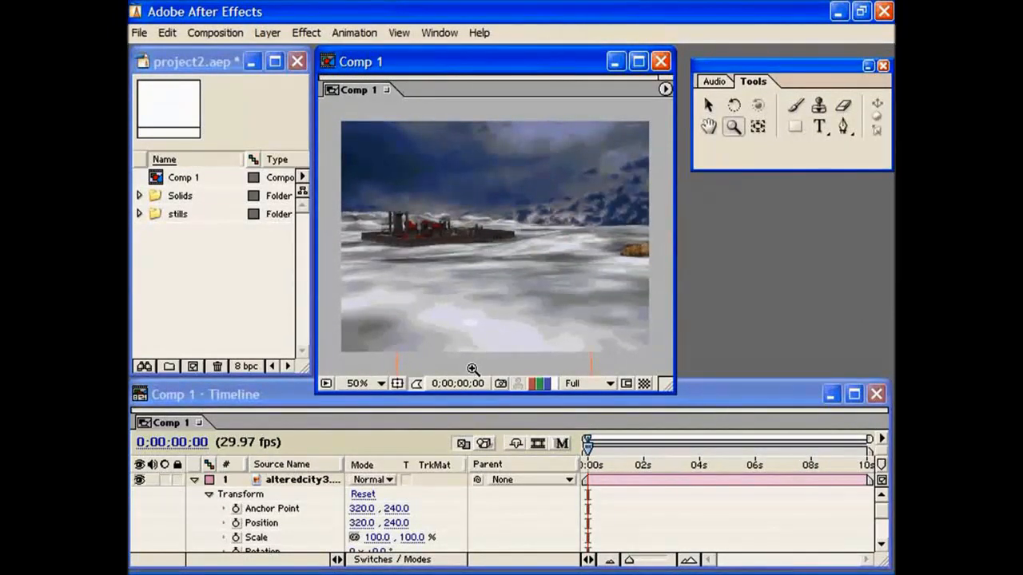
Step: Move the current time to 0;00;01;11, and zoom the timeline in to single frames and back out to the full 10 seconds
left_click(687, 403)
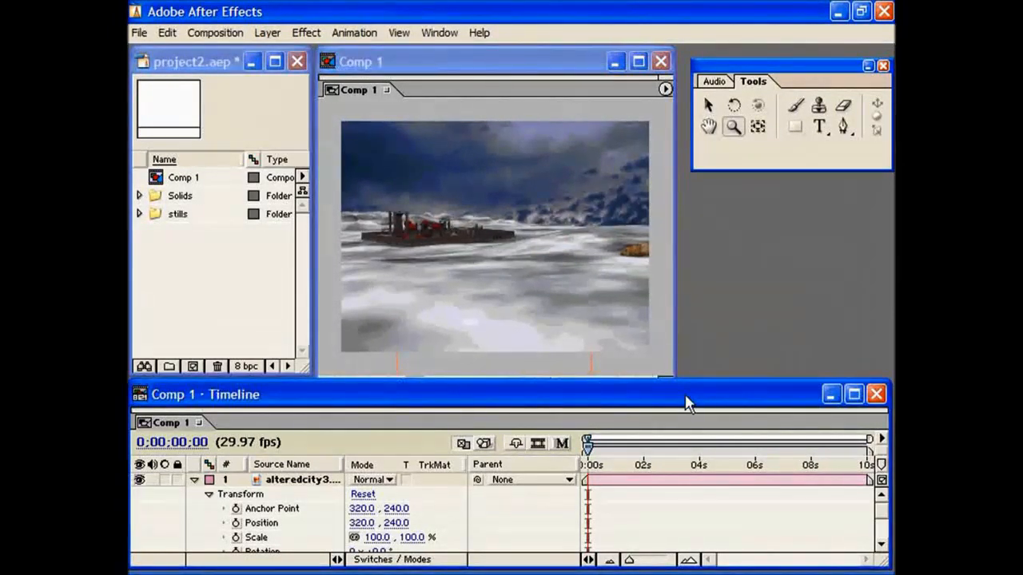
left_click_drag(589, 449, 627, 449)
left_click_drag(629, 561, 664, 561)
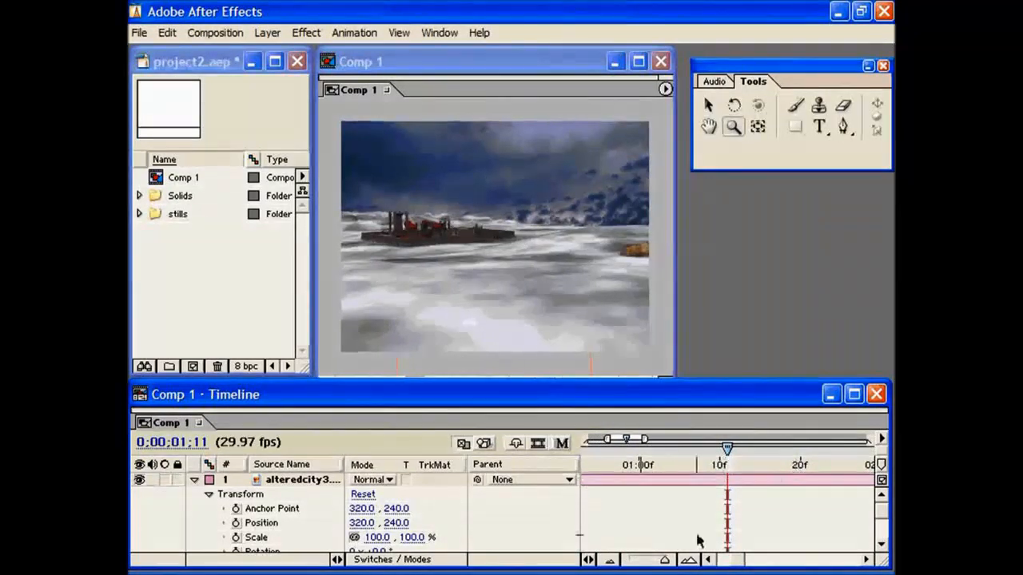
left_click_drag(671, 564, 675, 564)
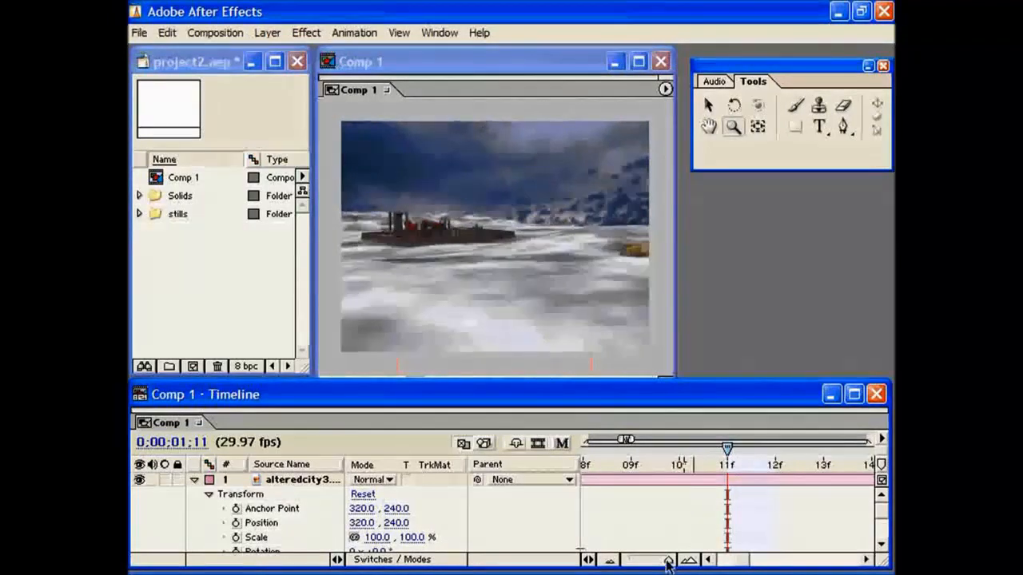
left_click_drag(668, 564, 628, 564)
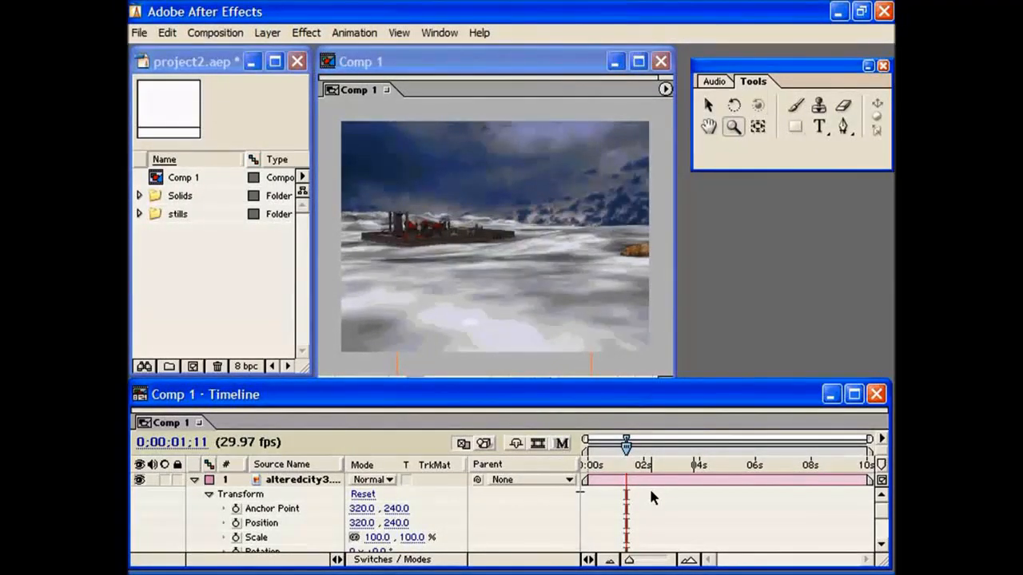
Step: Zoom the timeline in and out in increments around the current time, ending on the full composition duration
key("equal")
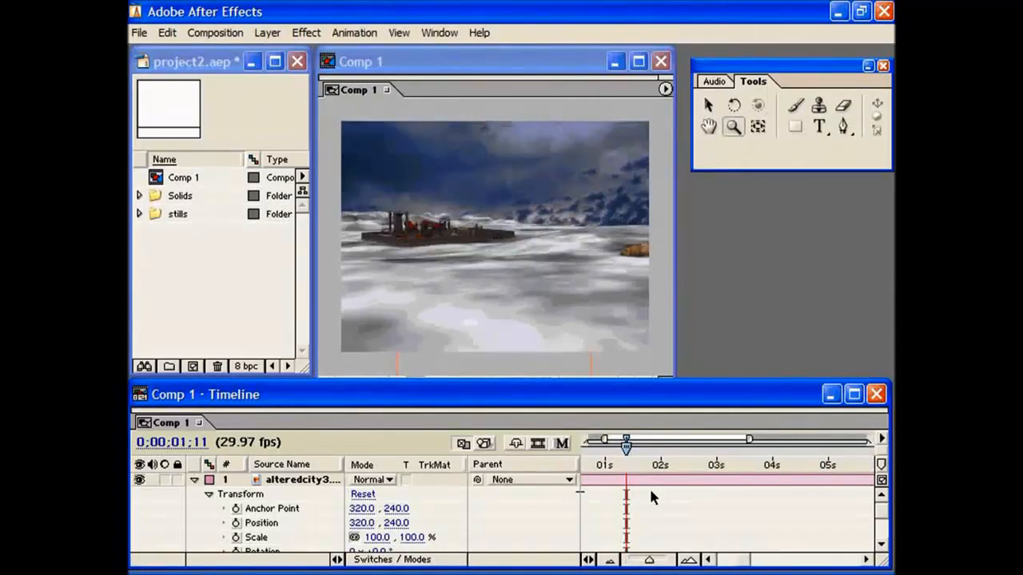
key("minus")
key("minus")
key("minus")
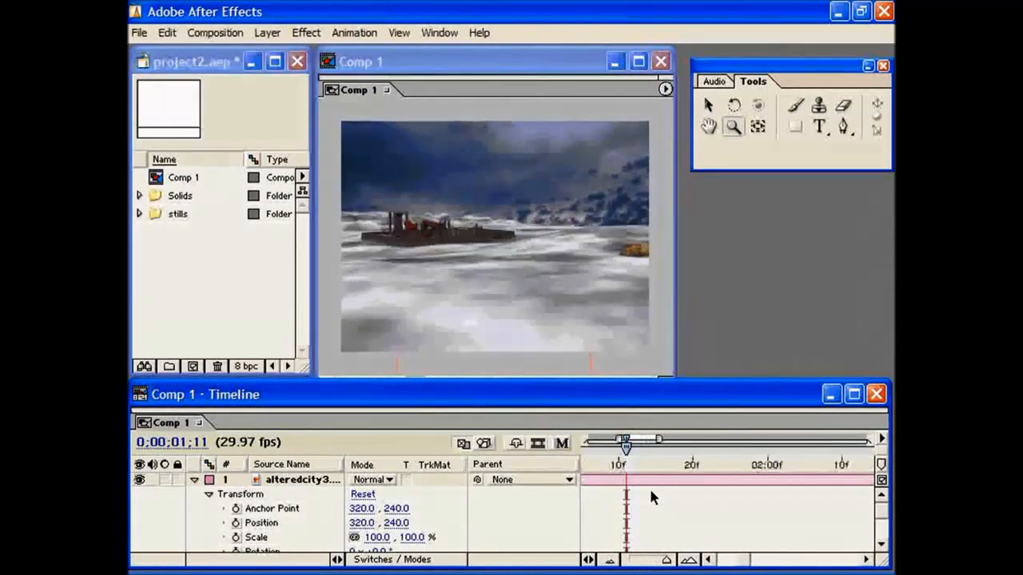
key("equal")
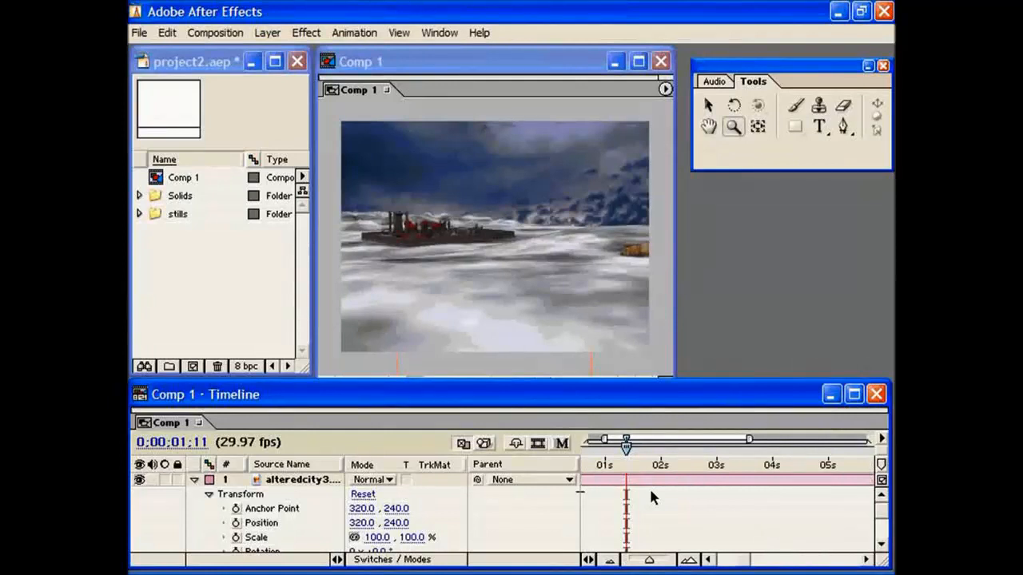
key("equal")
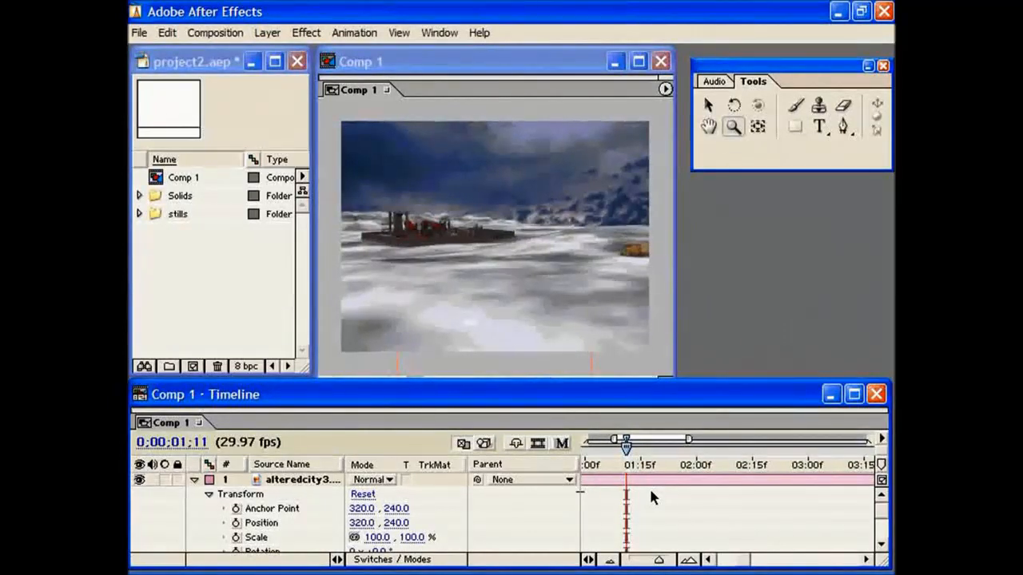
key("minus")
key("minus")
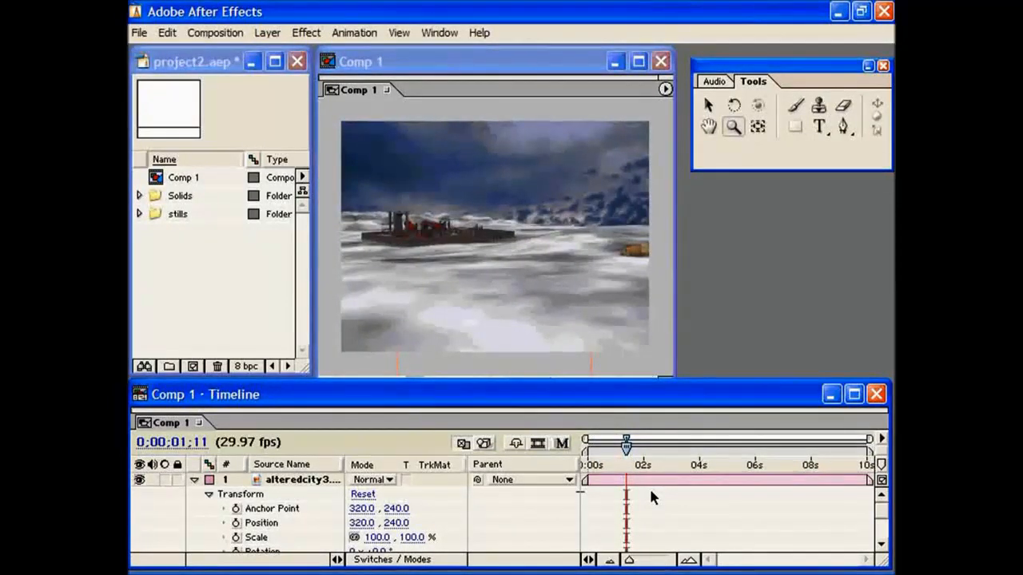
Step: Zoom the composition view out to 25% and back in to 50%
key("comma")
key("period")
key("comma")
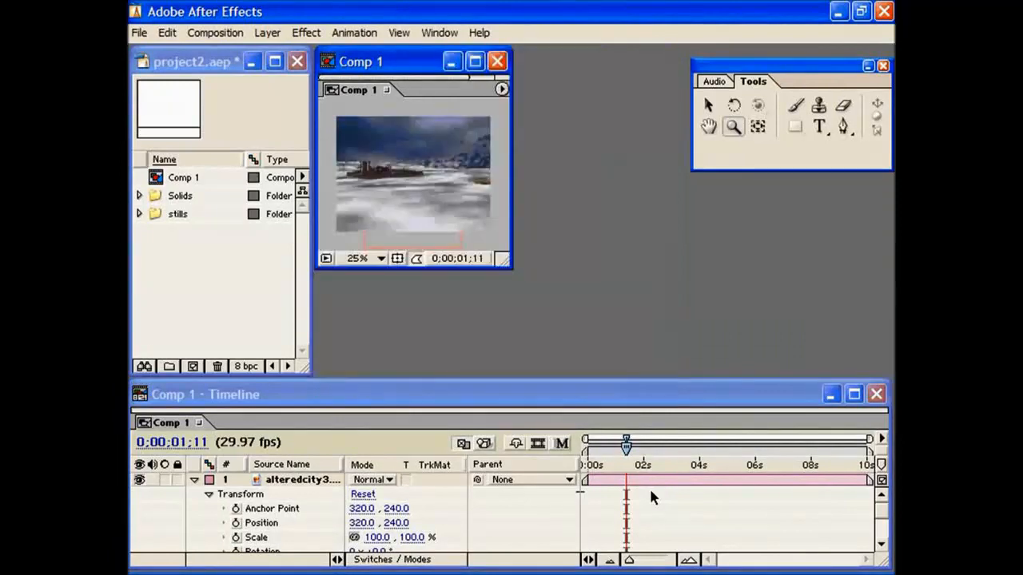
key("period")
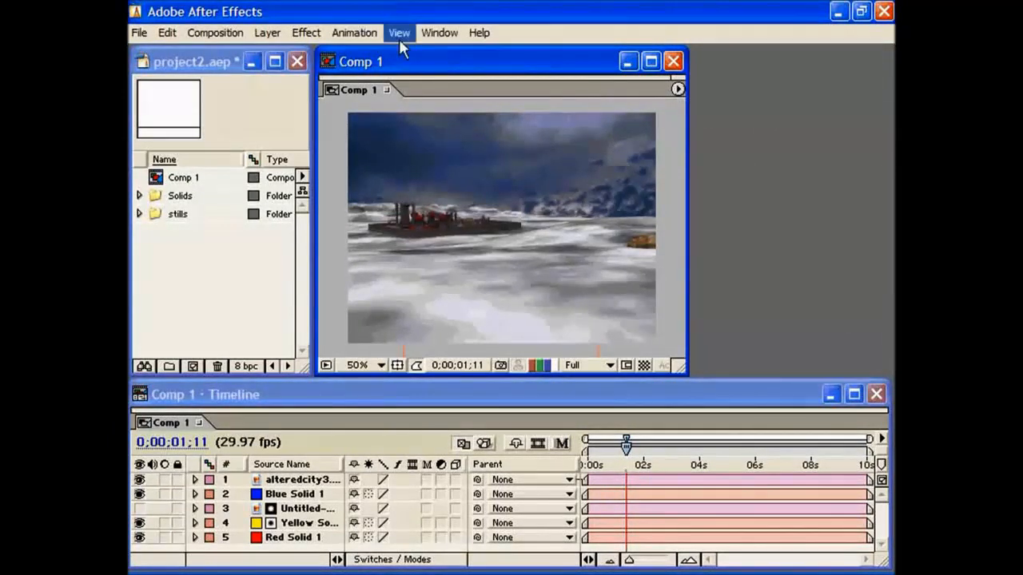
Step: Set the composition view's resolution to Half and to Quarter in turn
left_click(399, 34)
mouse_move(415, 127)
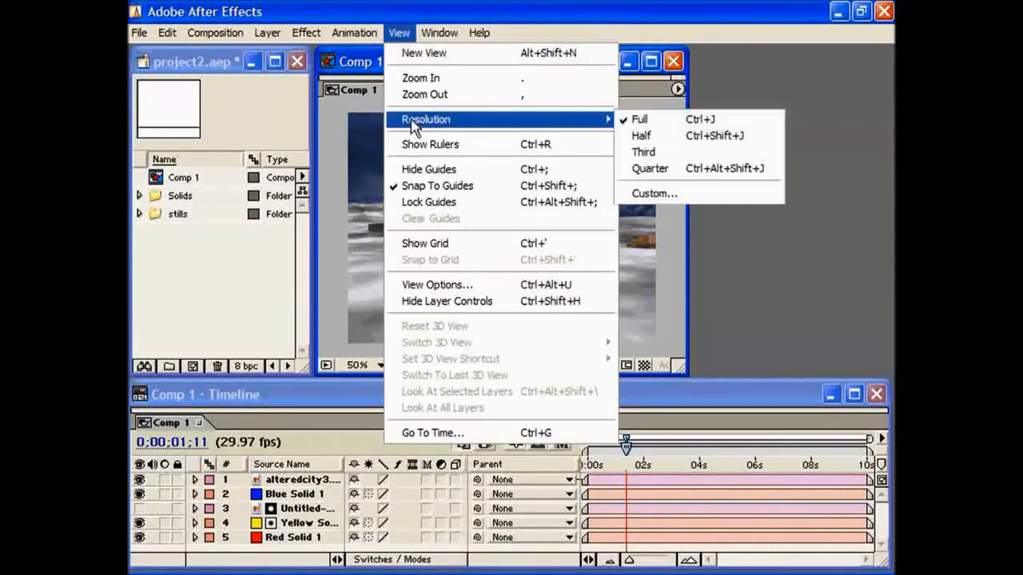
left_click(646, 132)
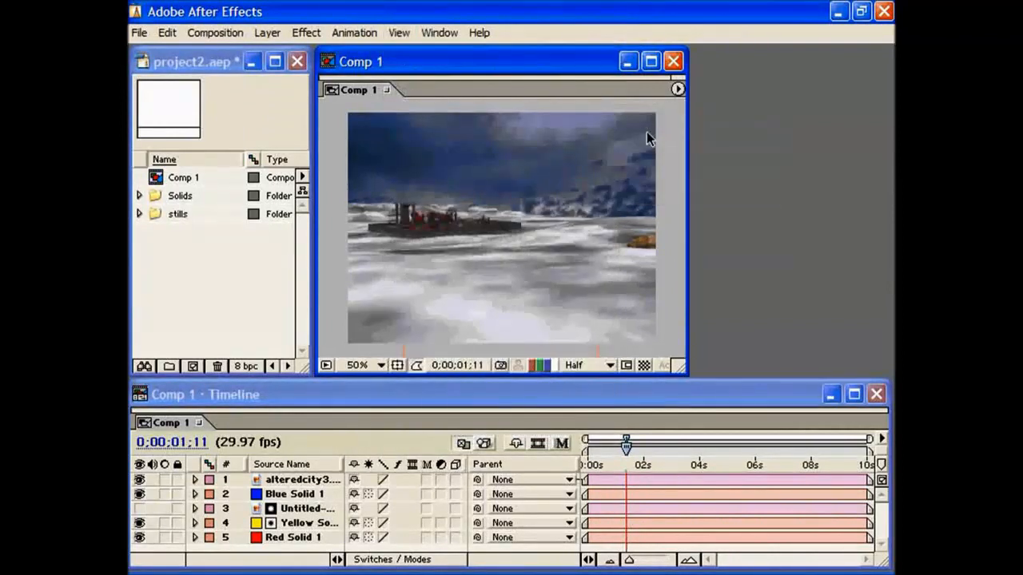
left_click(399, 35)
mouse_move(543, 122)
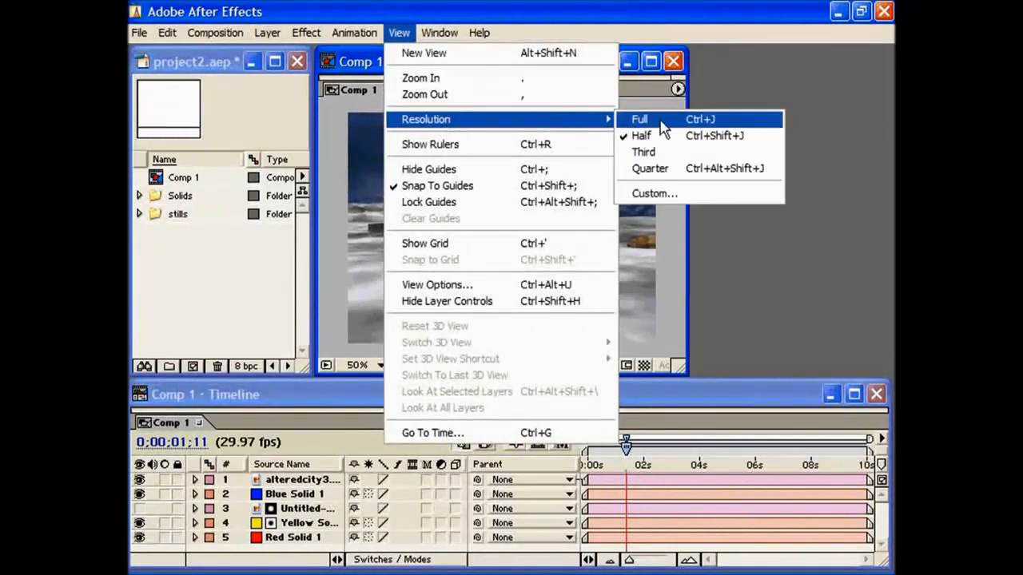
left_click(658, 171)
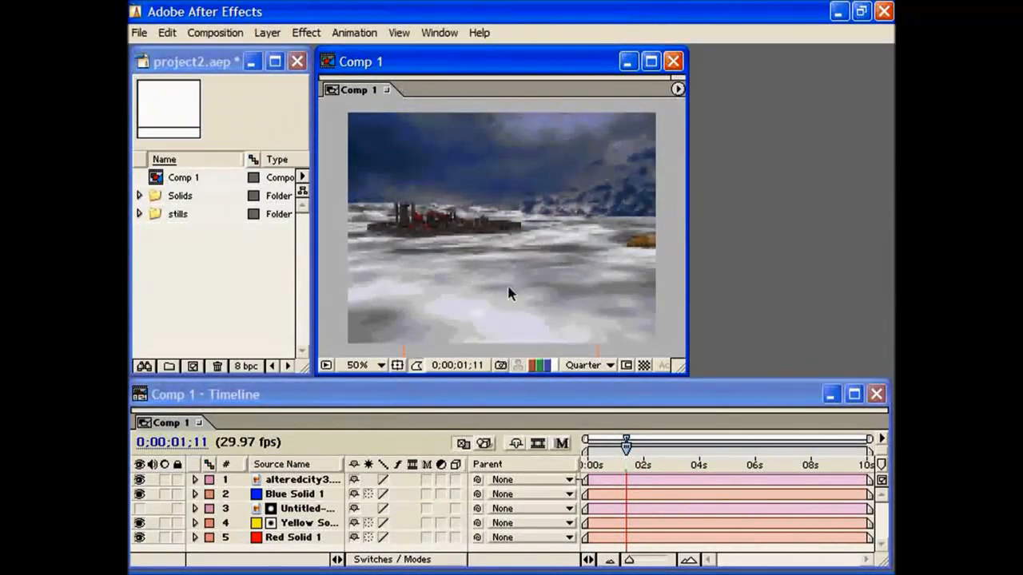
Step: Switch the composition's resolution to Full, Quarter and back to Full to compare image quality
left_click(593, 365)
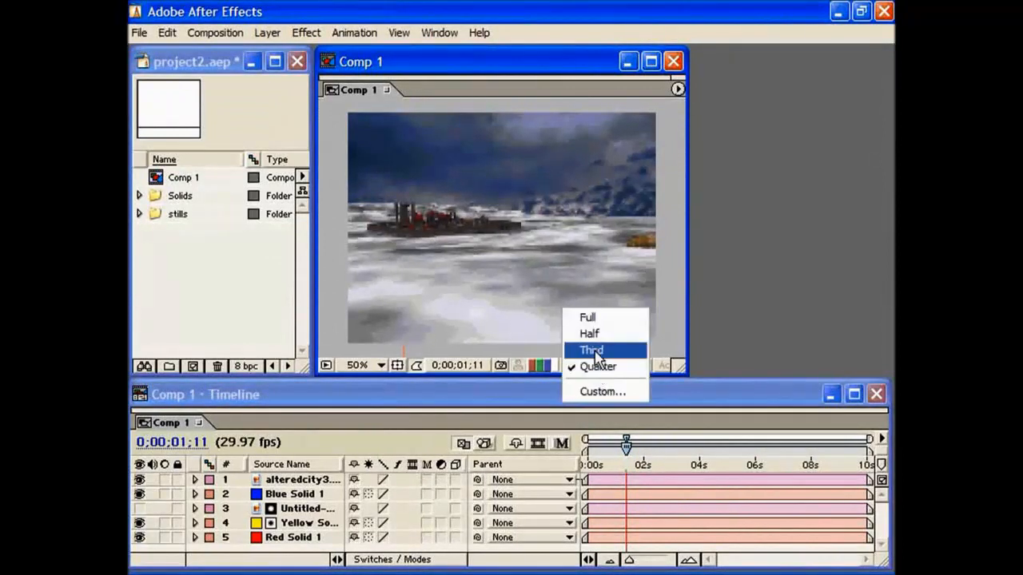
left_click(587, 317)
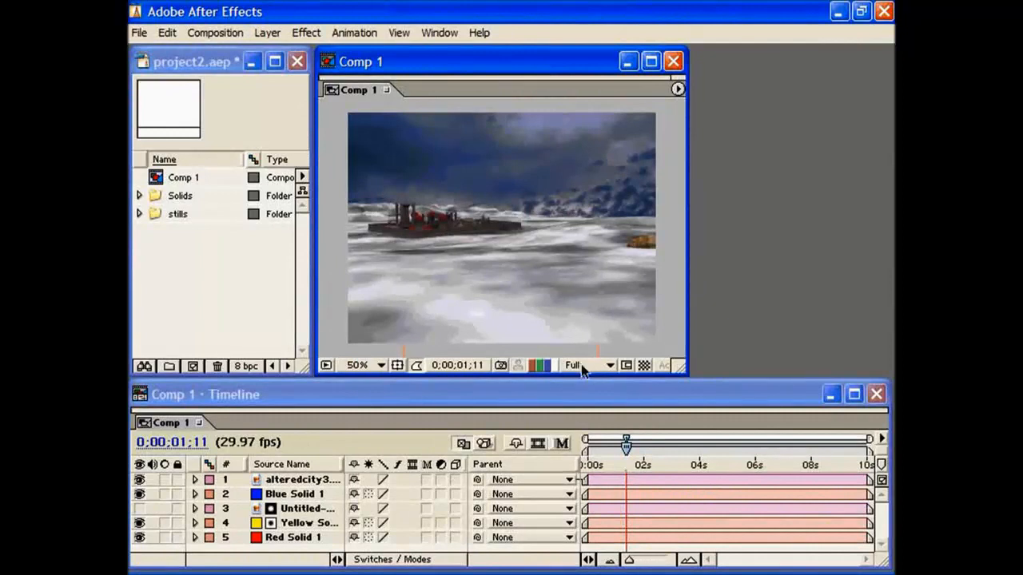
left_click(609, 365)
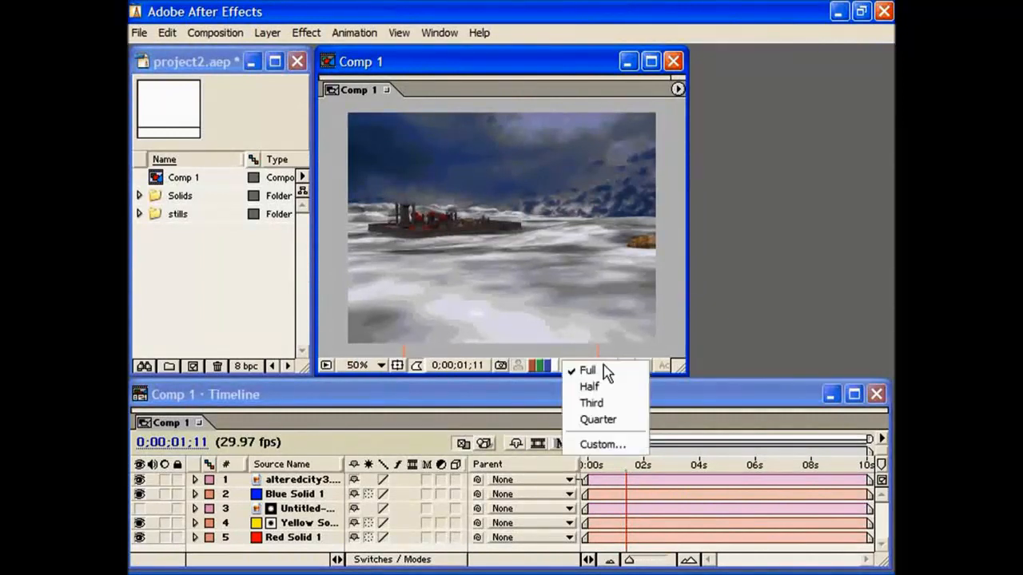
left_click(608, 420)
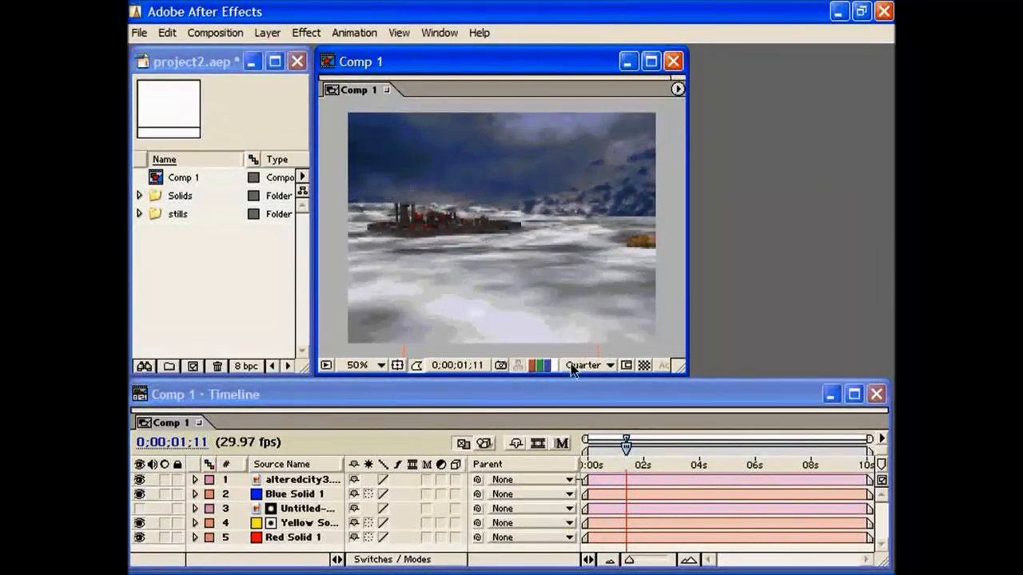
left_click(598, 365)
left_click(594, 319)
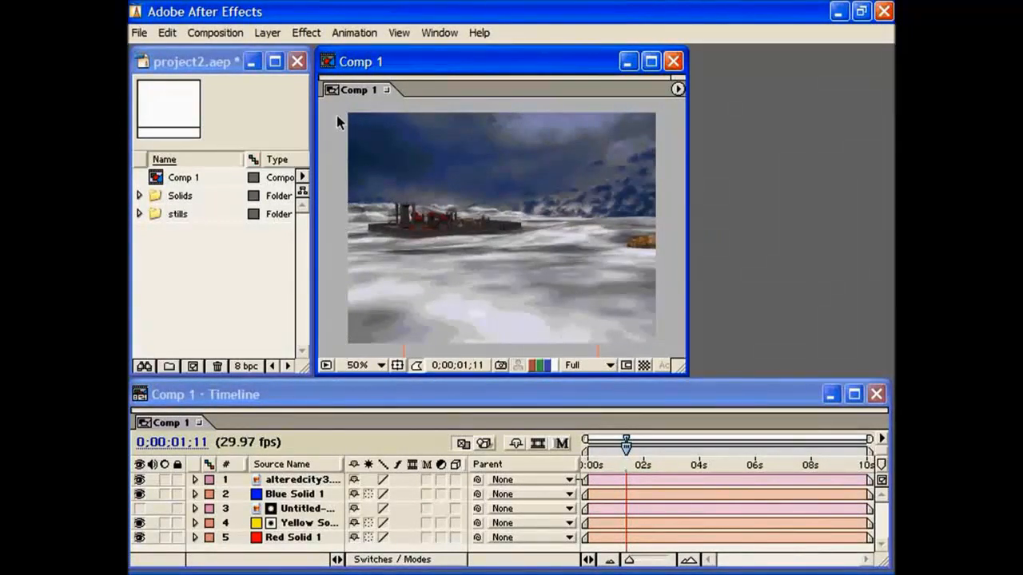
Step: Set the composition's resolution to Half, Full and Half again at 50% magnification
left_click(584, 368)
left_click(591, 389)
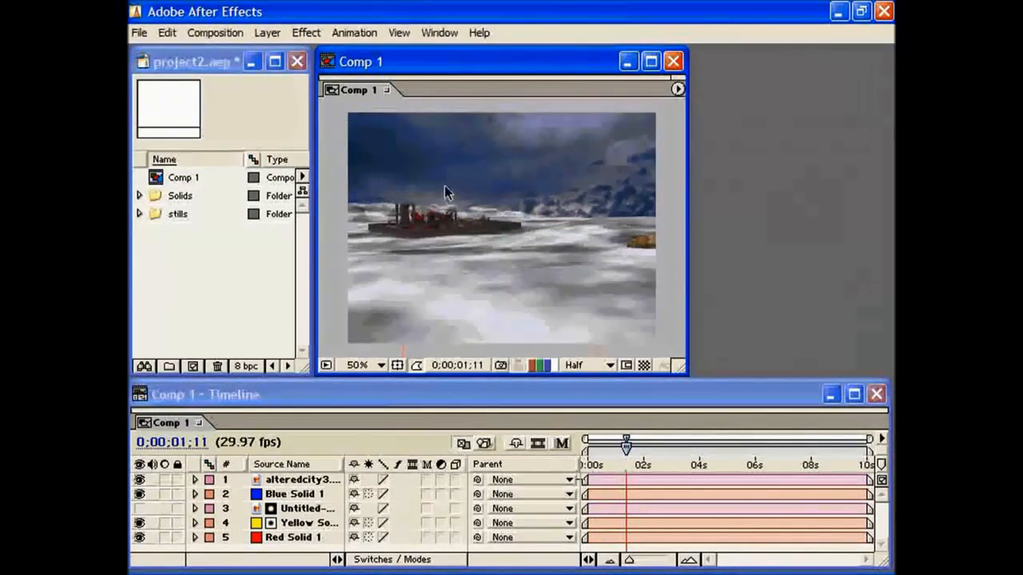
left_click(587, 366)
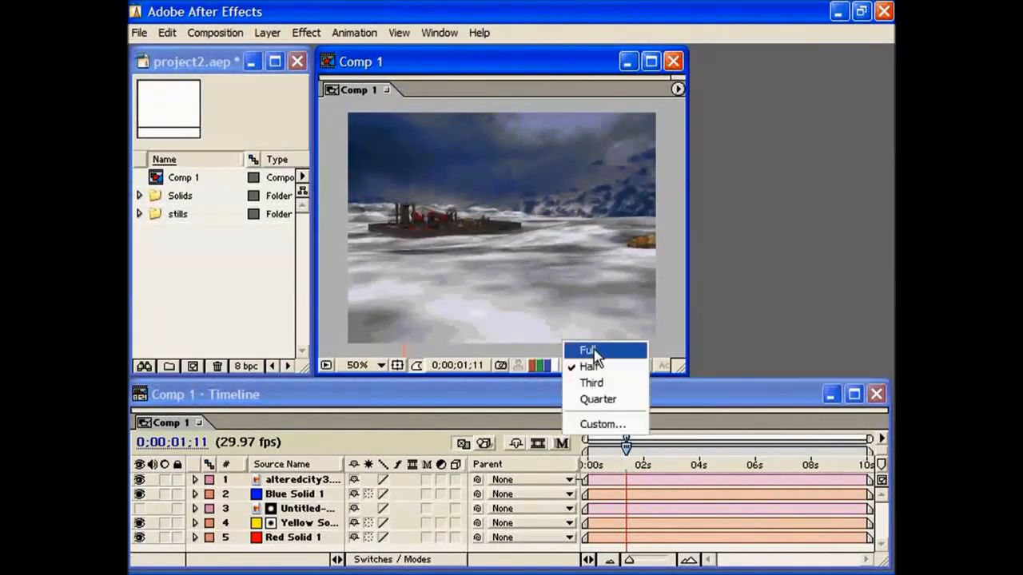
left_click(590, 349)
left_click(598, 366)
left_click(591, 386)
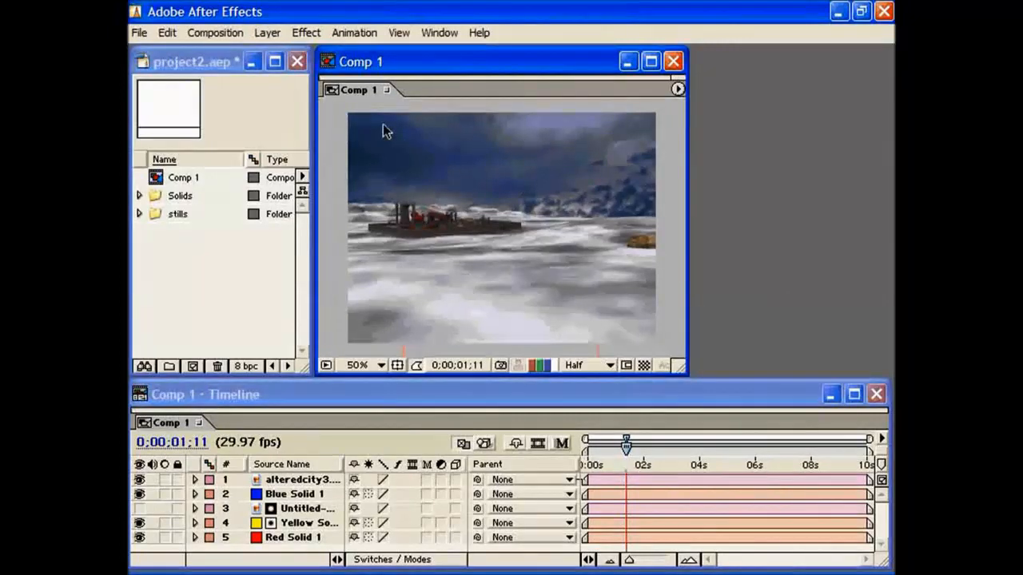
Step: Compare Full and Half resolution at 100% magnification, ending on Half, and return the composition view to 50%
left_click(368, 366)
left_click(372, 381)
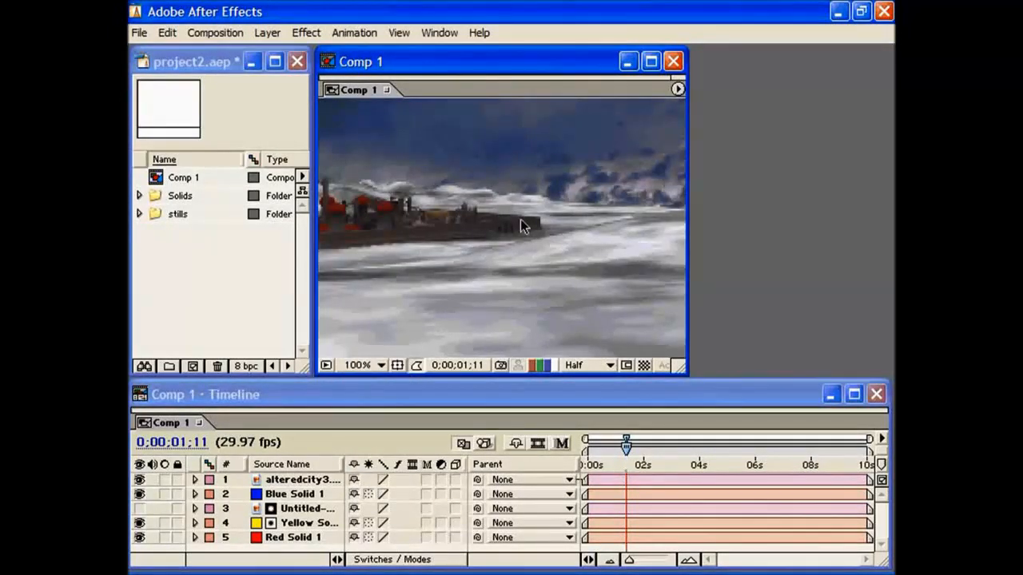
left_click(610, 365)
left_click(609, 352)
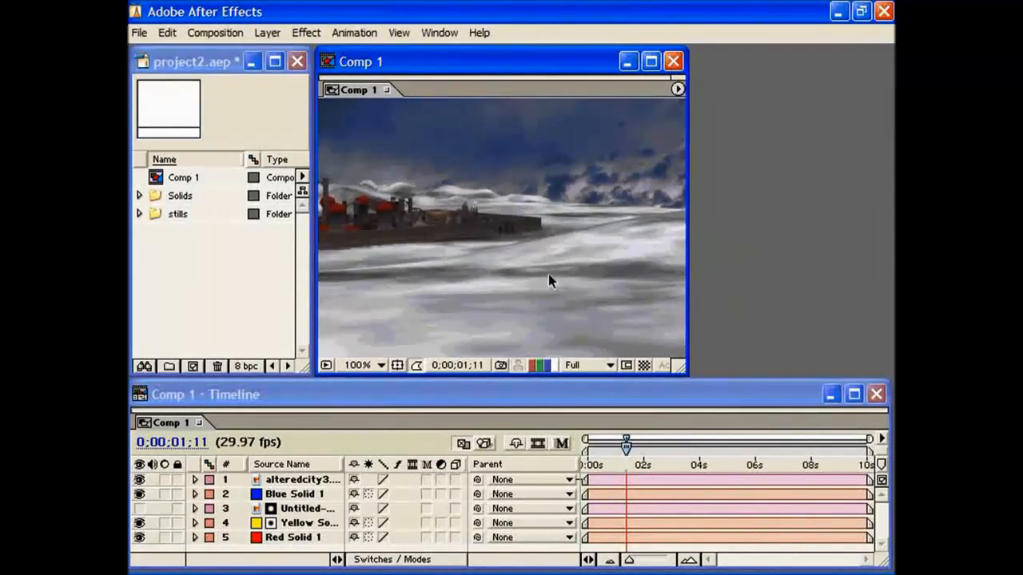
left_click(586, 365)
left_click(589, 385)
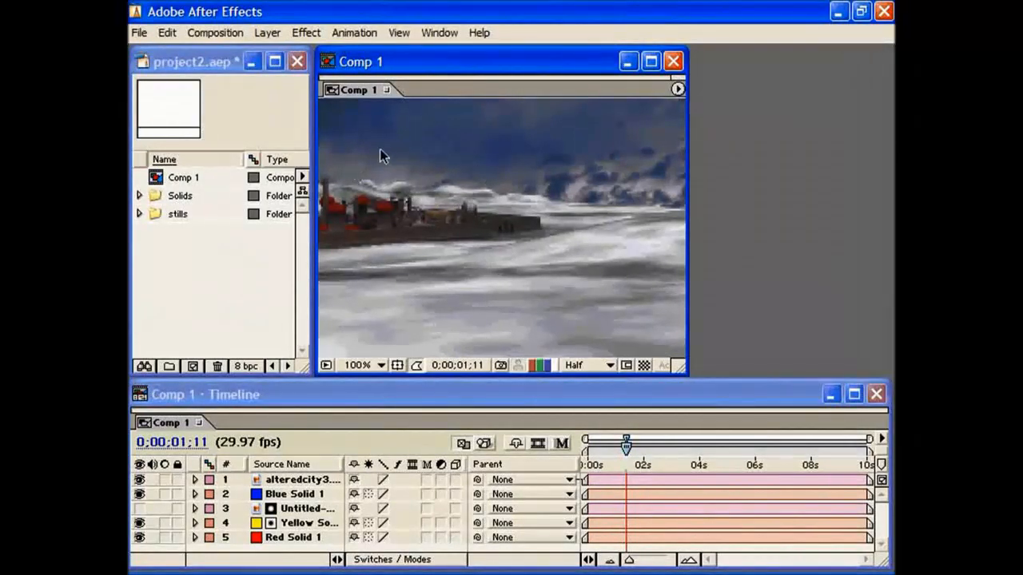
left_click(373, 364)
left_click(370, 351)
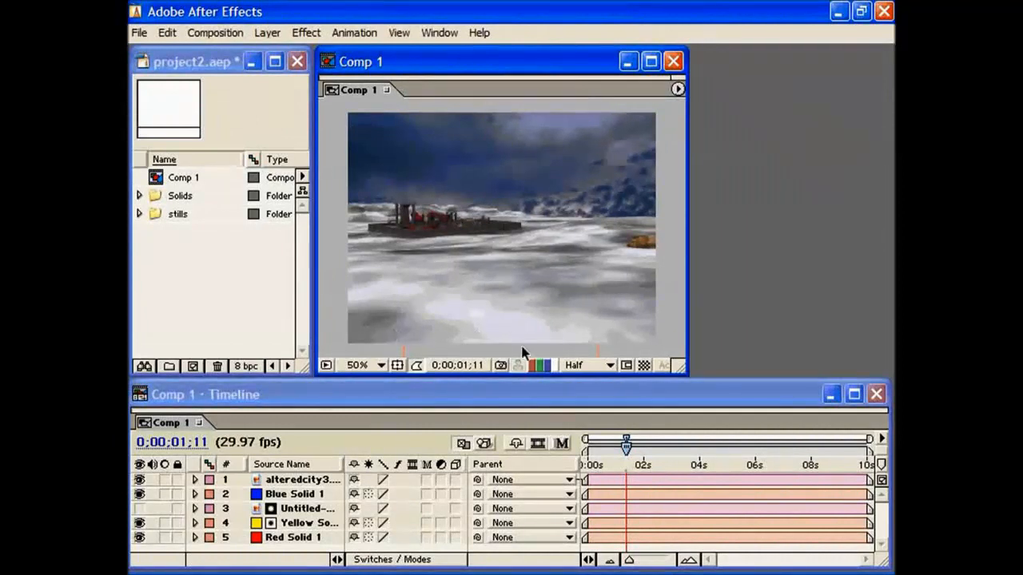
Step: Set the composition's resolution to Third, Quarter and Full in turn at 50% magnification
left_click(597, 370)
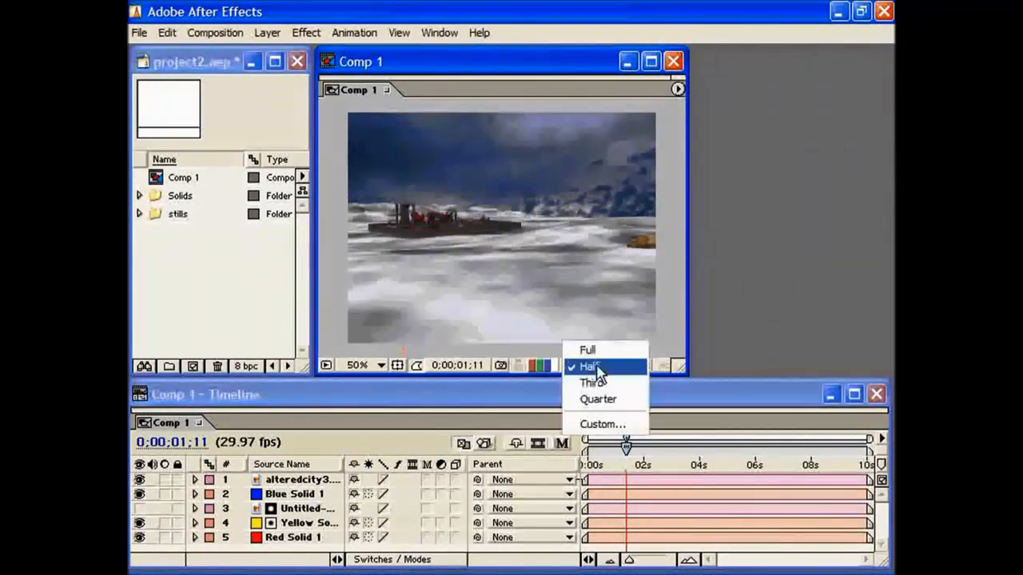
left_click(600, 381)
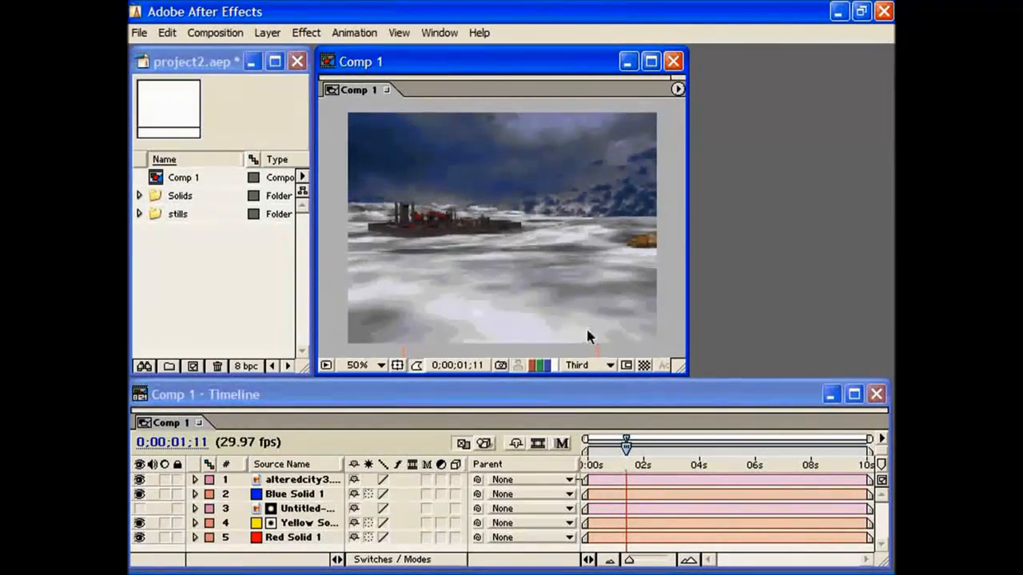
left_click(591, 365)
left_click(595, 385)
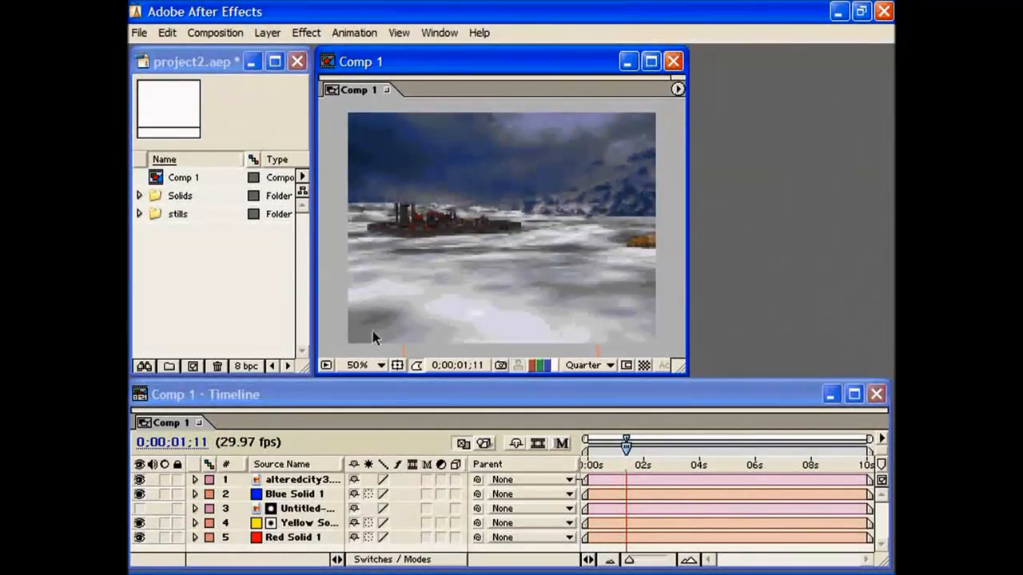
left_click(589, 365)
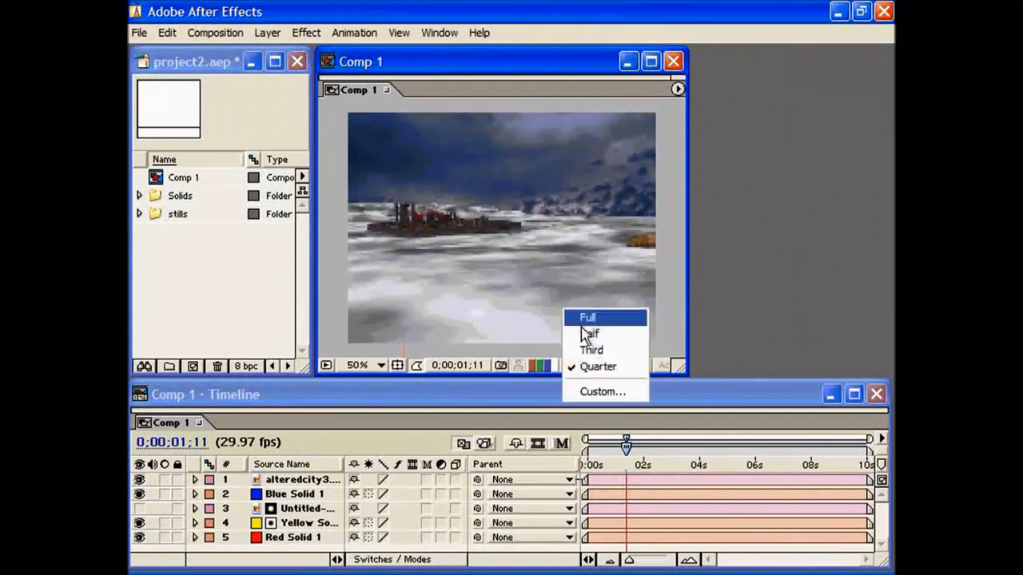
left_click(582, 320)
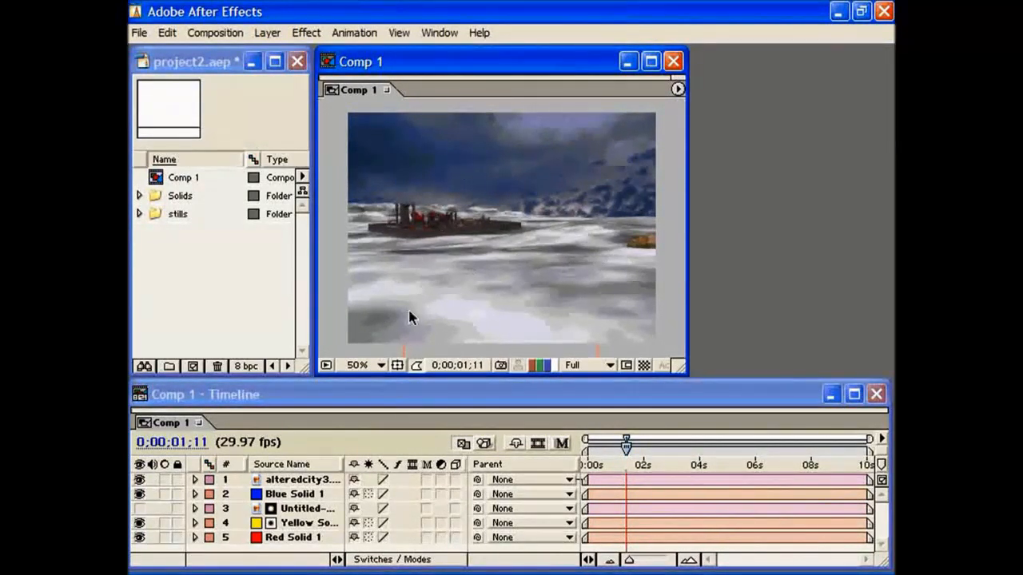
Step: Switch the quality of the alteredcity3 and Blue Solid 1 layers between Best and Draft, ending on Best
left_click(399, 411)
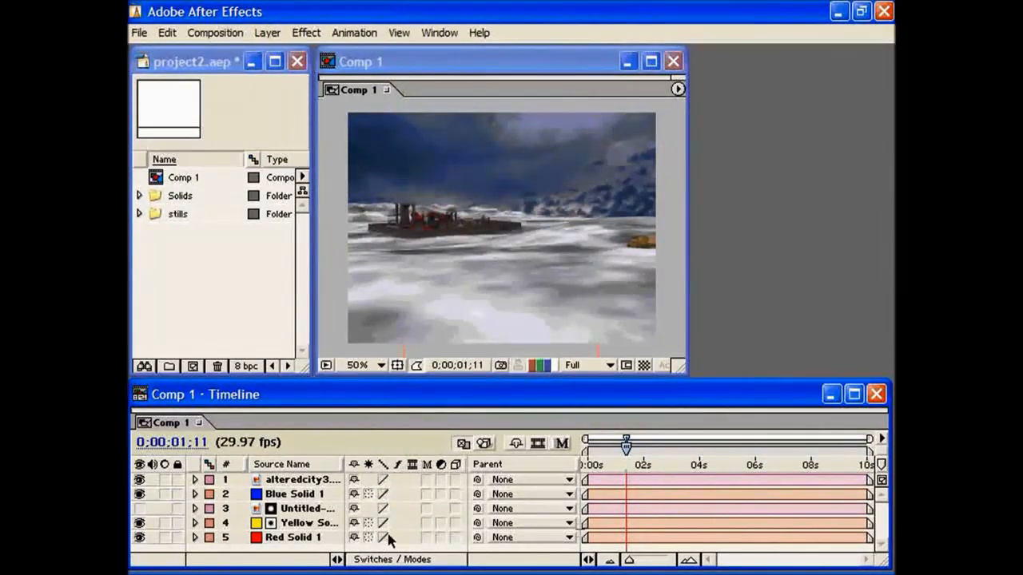
left_click(383, 480)
left_click(382, 480)
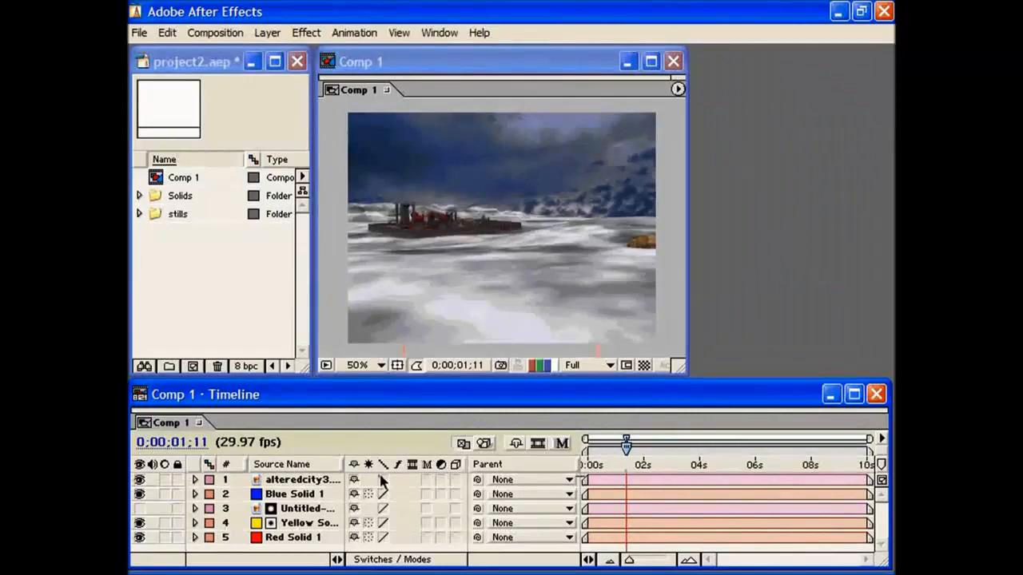
left_click(384, 494)
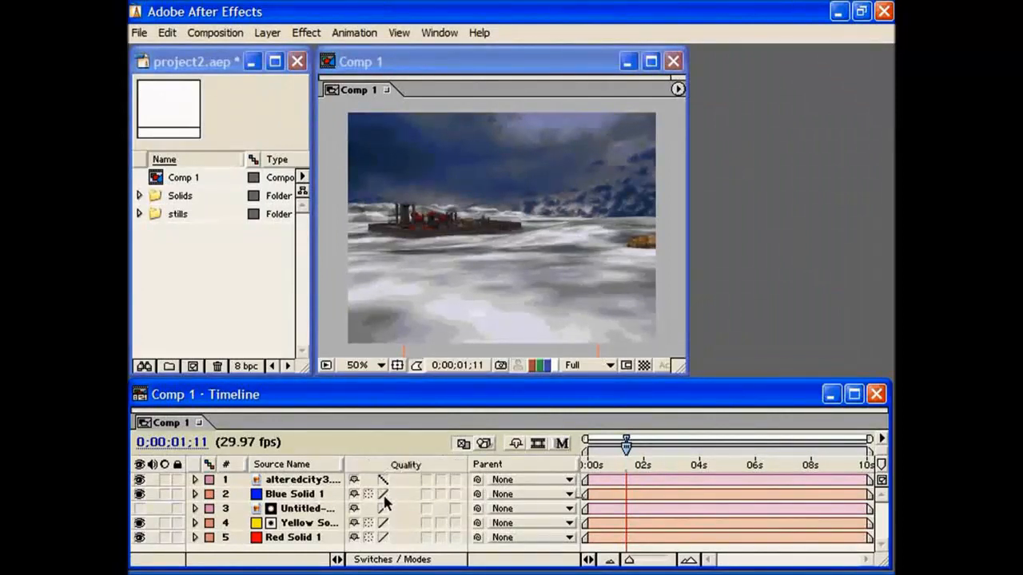
left_click(385, 495)
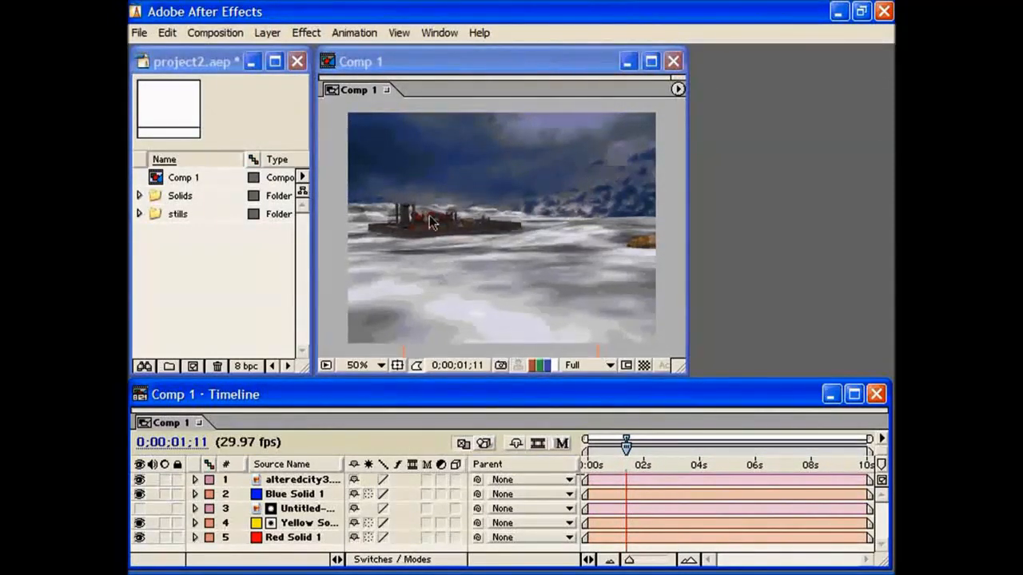
Step: Set the alteredcity3 layer to Draft quality and magnify the composition view to 100%
left_click(609, 365)
left_click(663, 311)
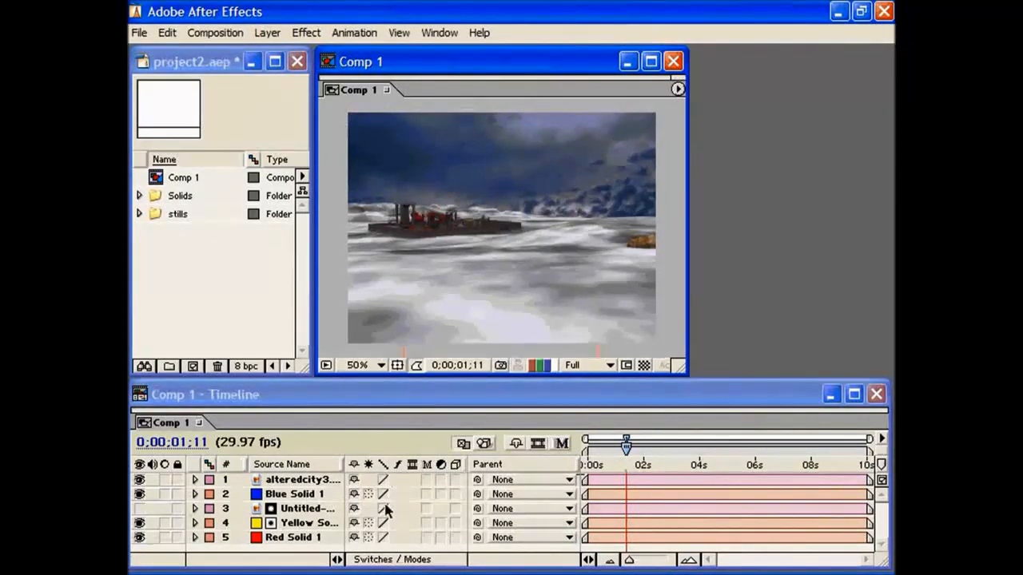
key("ctrl+s")
left_click(383, 481)
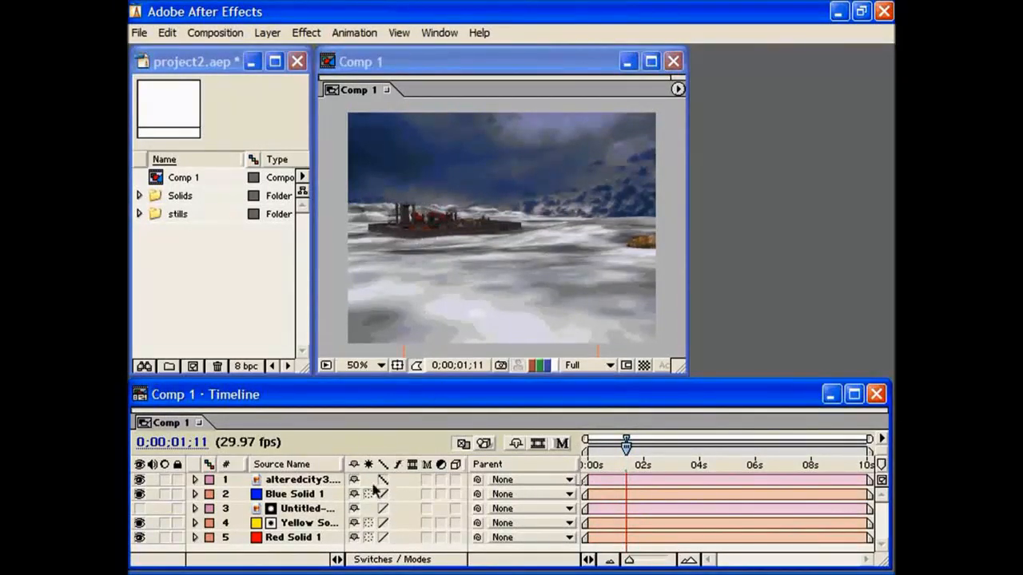
left_click(375, 365)
left_click(367, 382)
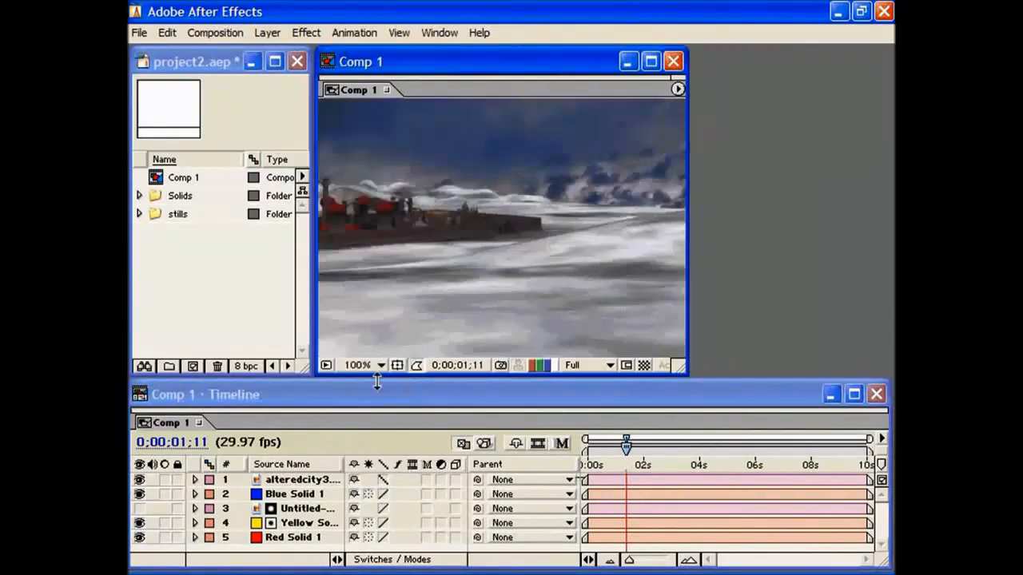
Step: Switch the alteredcity3 layer repeatedly between Best and Draft quality to compare the image at 100% magnification
left_click(383, 480)
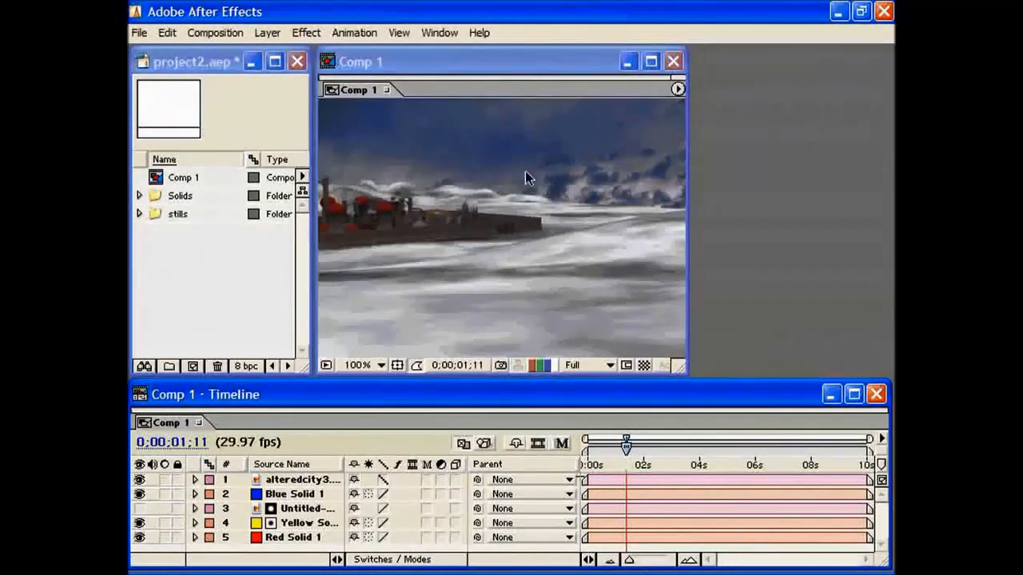
left_click(382, 479)
left_click(383, 479)
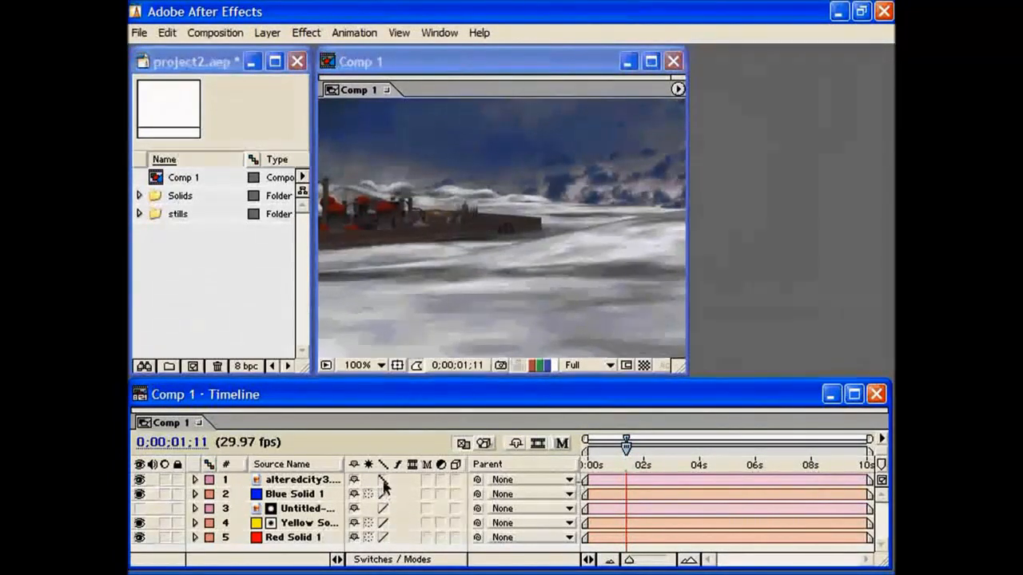
left_click(383, 479)
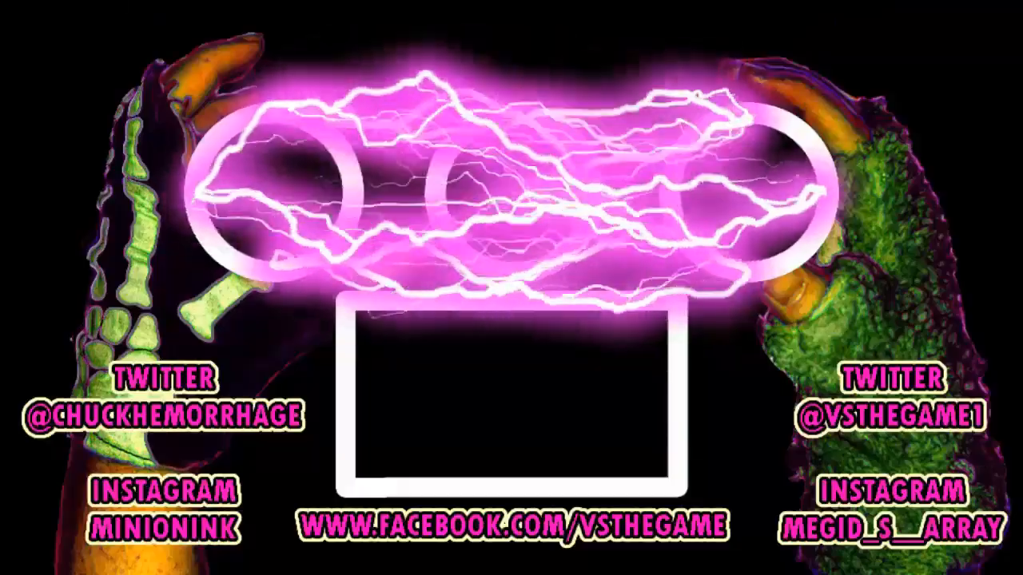